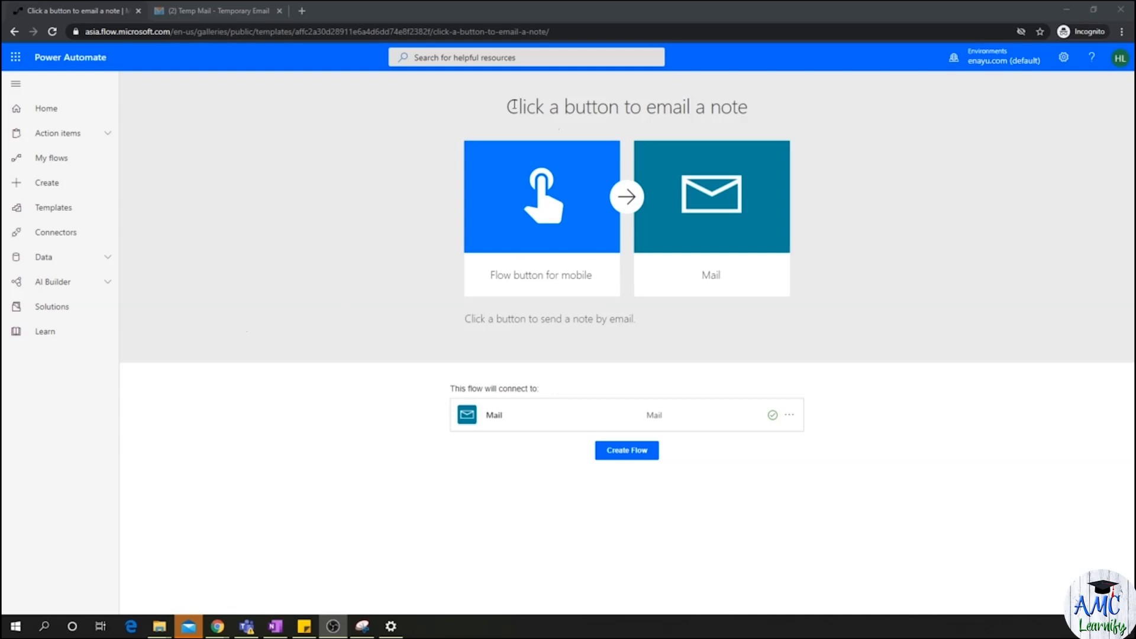
- Read the title and description of the "Click a button to email a note" template
left_click_drag(513, 107, 734, 102)
left_click_drag(481, 320, 634, 322)
left_click(606, 329)
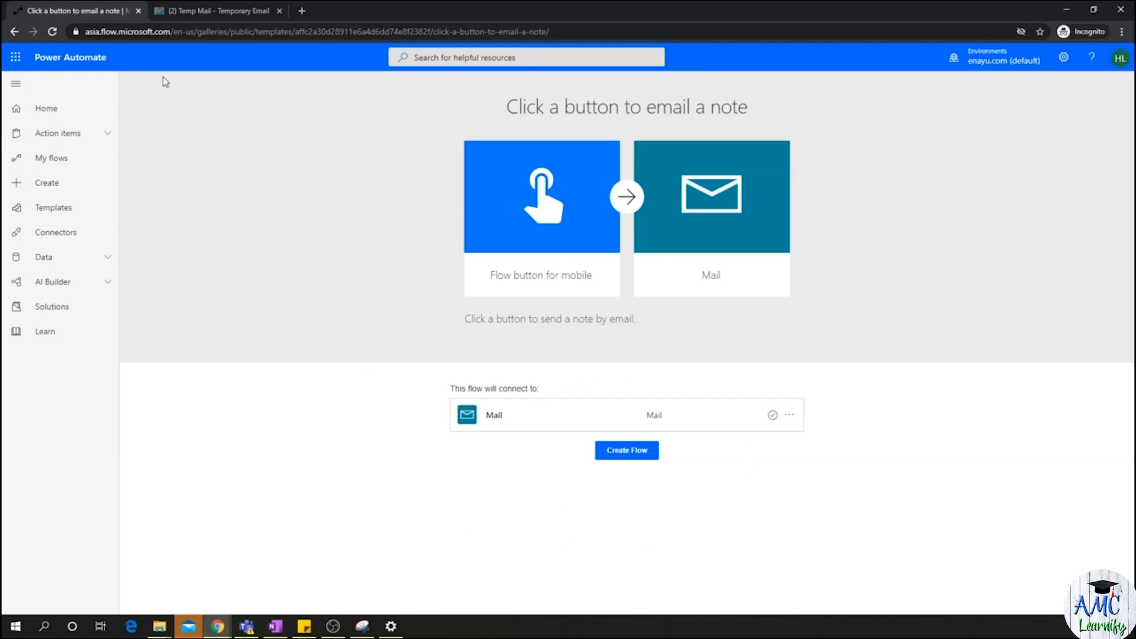
- Return to the template gallery and open the "Track Microsoft Forms responses in an Excel Online (Business) spreadsheet" template
left_click(15, 32)
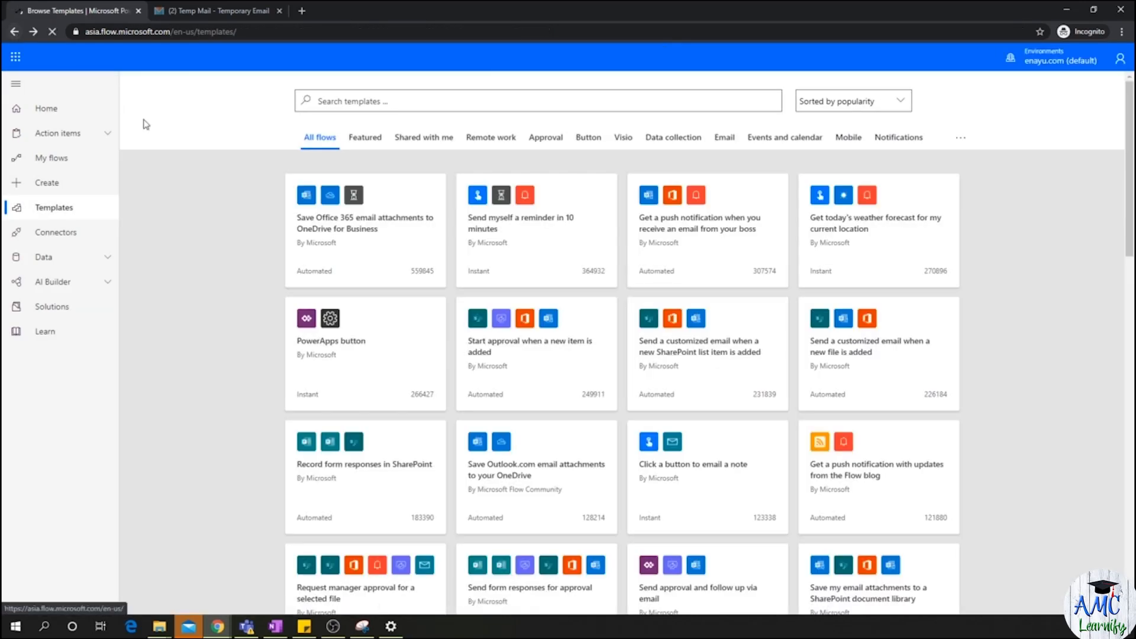
scroll(687, 253, "down", 5)
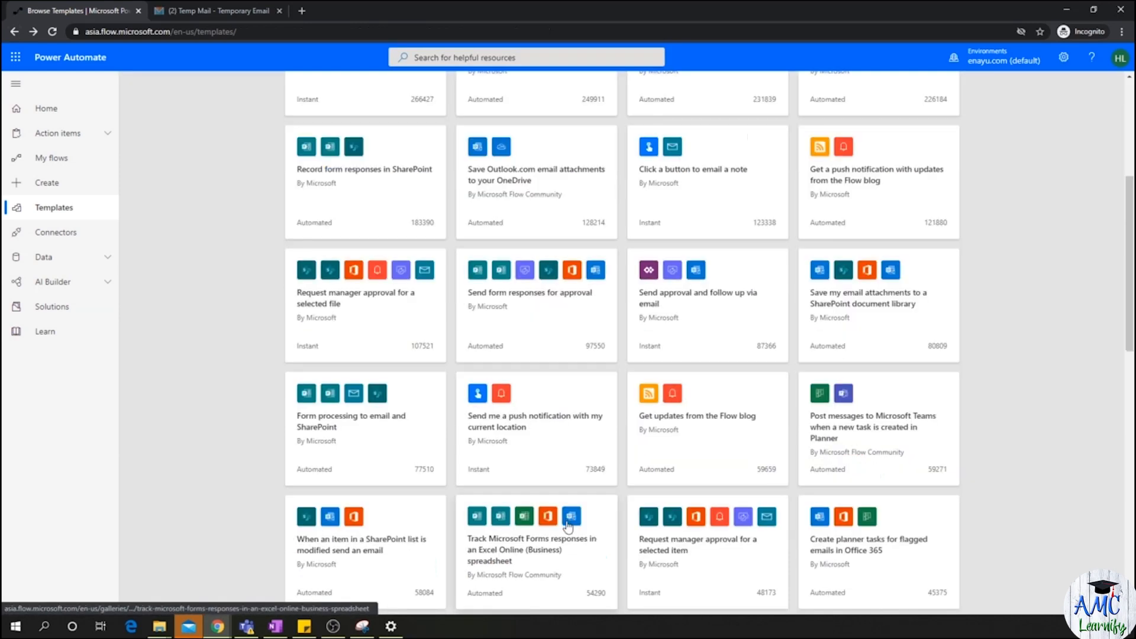
left_click(539, 523)
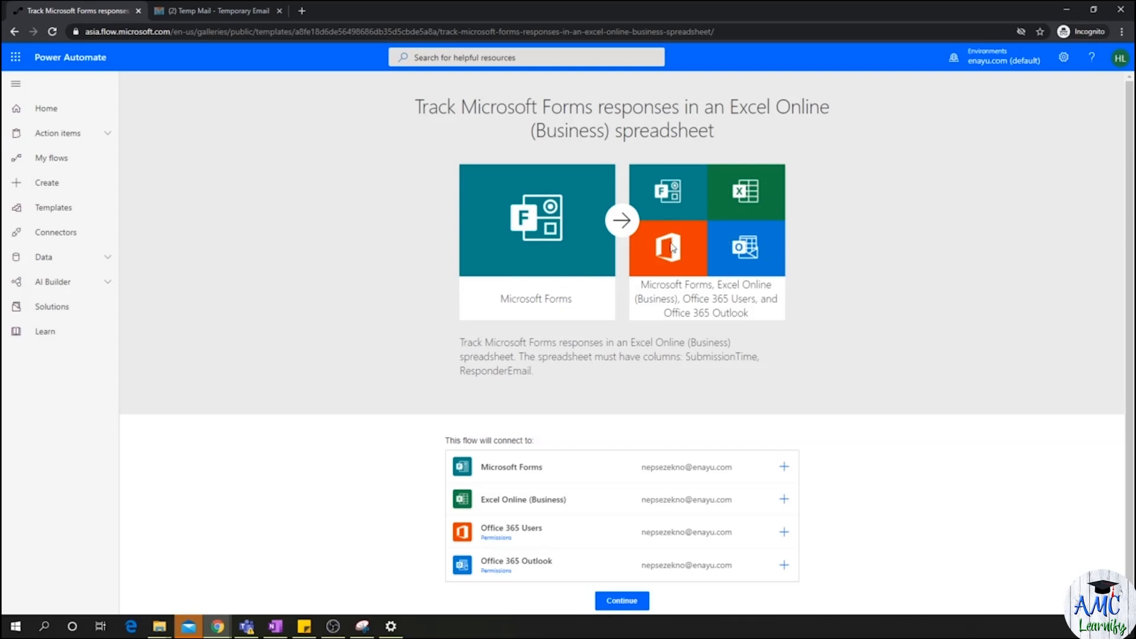
scroll(362, 435, "down", 1)
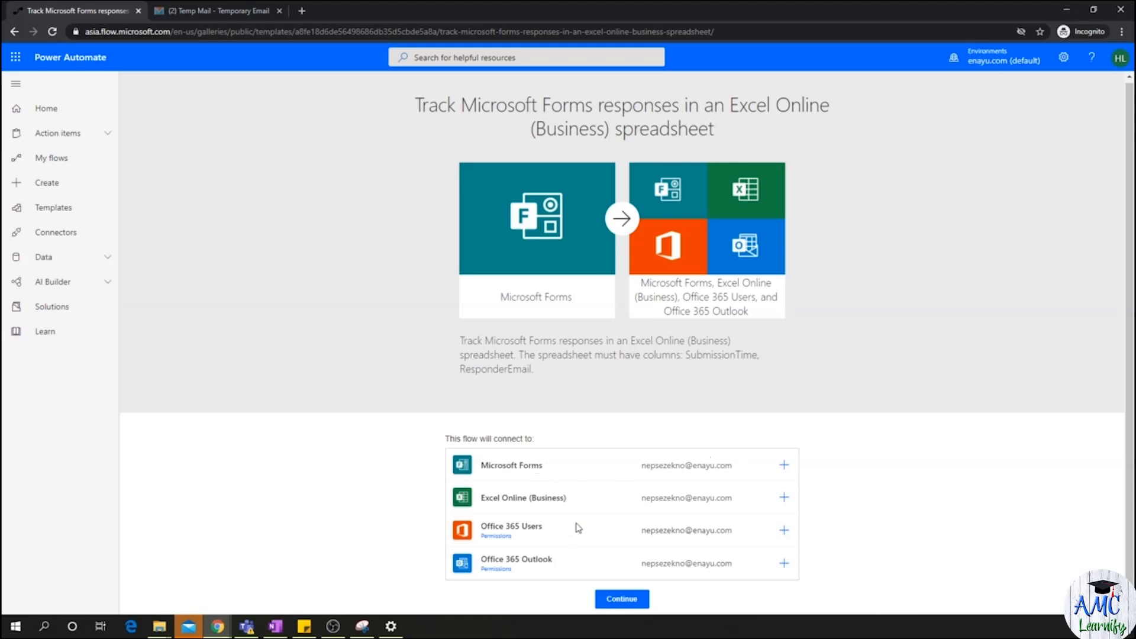
- Review the Forms, Excel Online, Office 365 Users and Outlook connections the template needs, and try to connect Microsoft Forms
double_click(532, 465)
double_click(522, 498)
double_click(515, 526)
double_click(500, 536)
left_click_drag(520, 570, 491, 573)
left_click(692, 495)
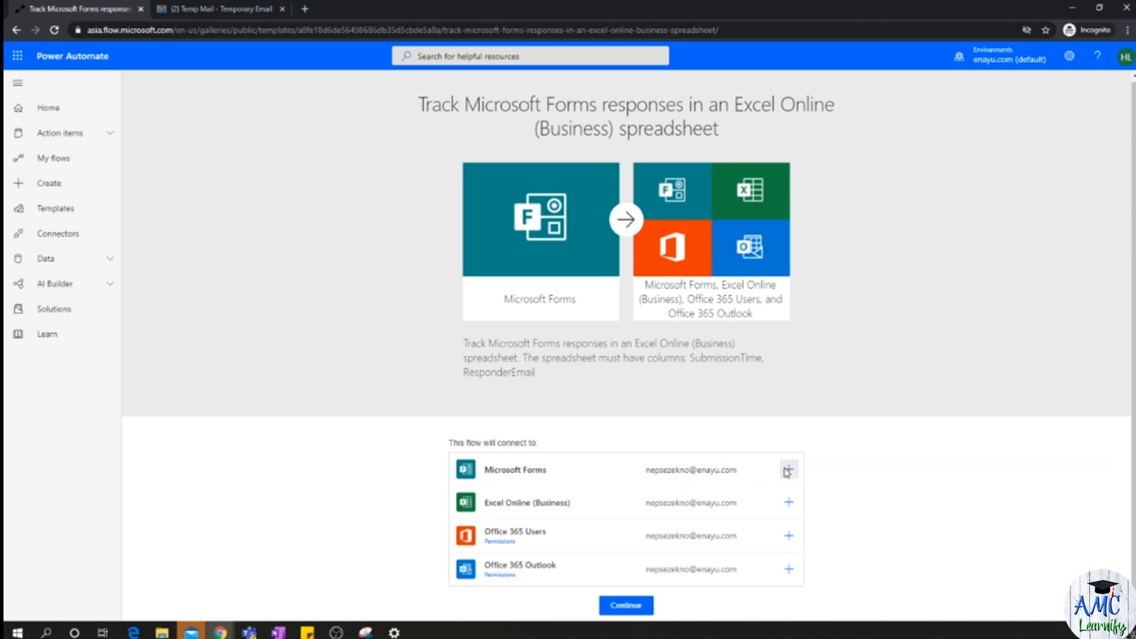
left_click(787, 470)
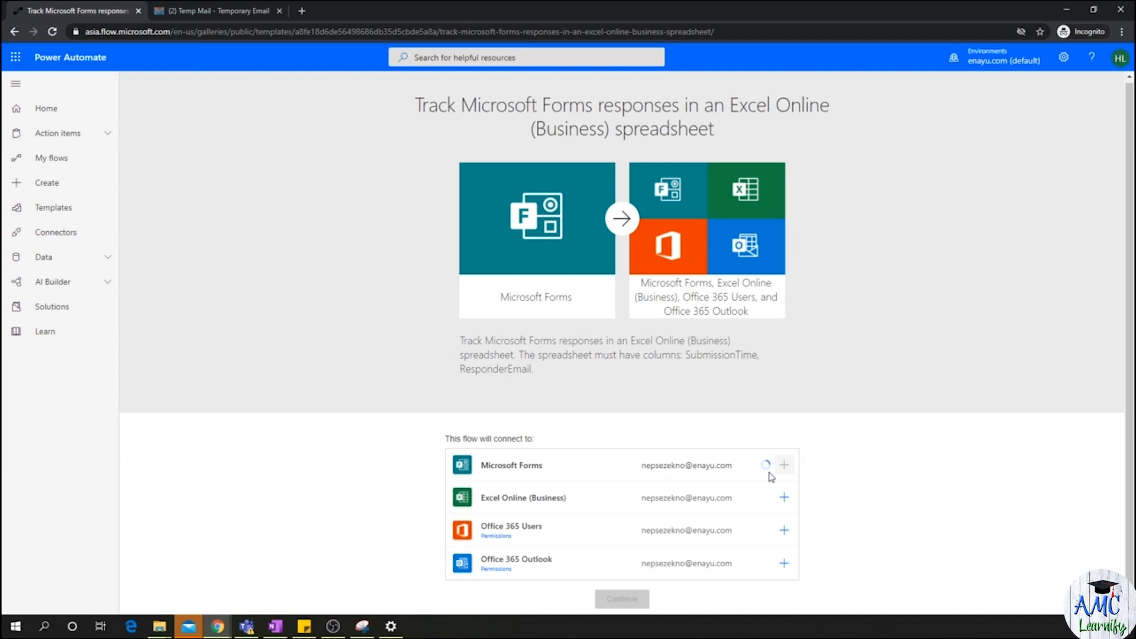
- Go back to the template gallery and open the "Click a button to email a note" template
left_click(15, 32)
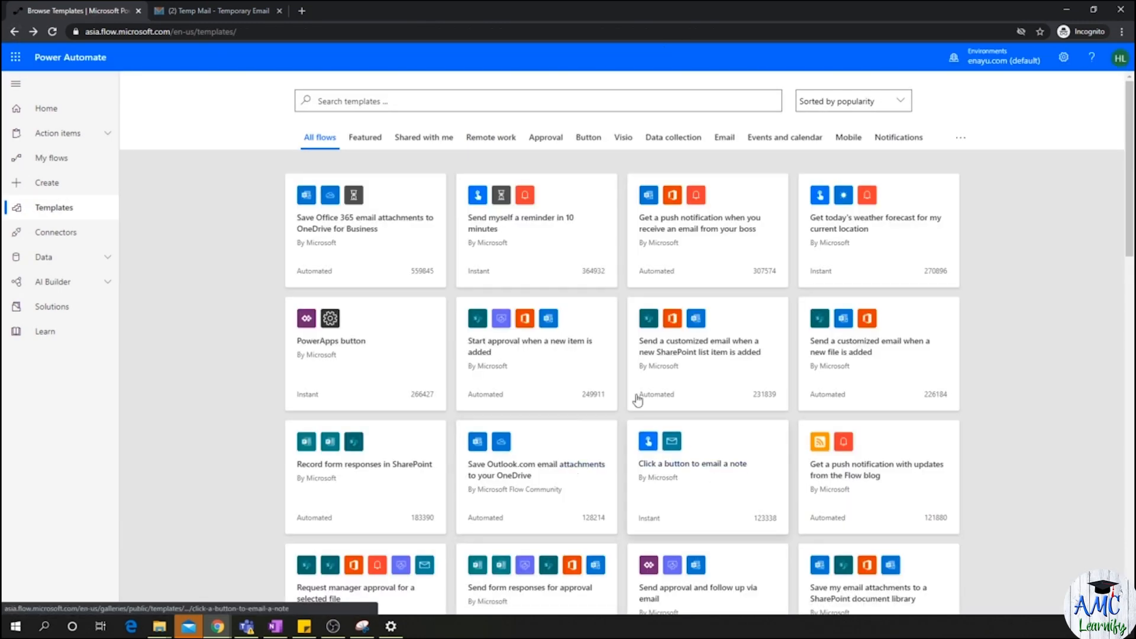
left_click(715, 482)
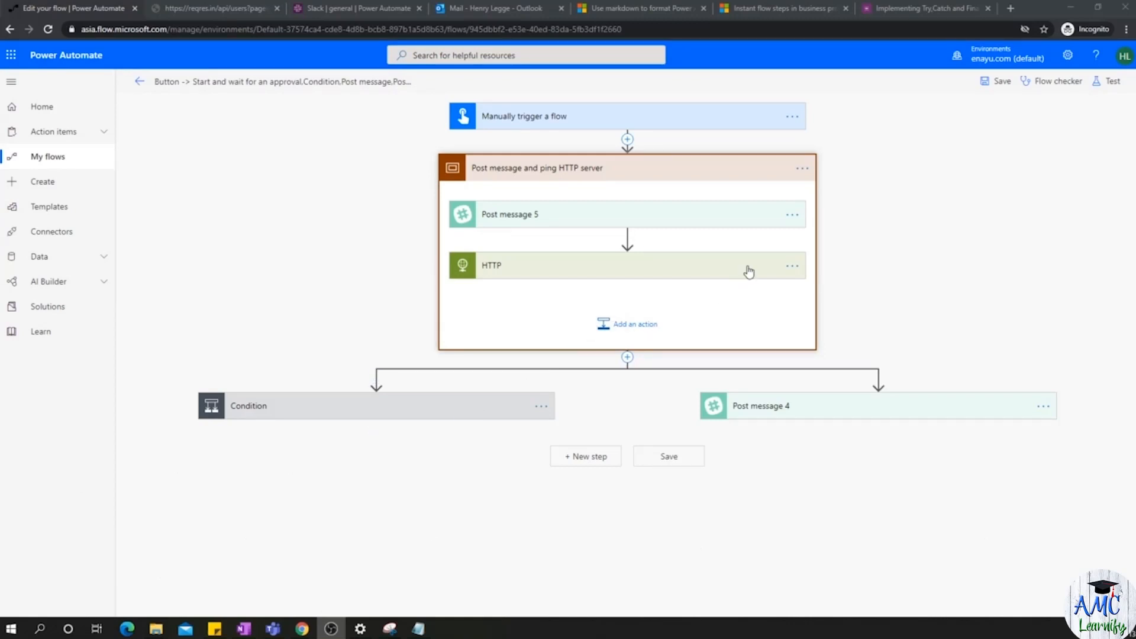
- Move Post message 5 and HTTP out of the "Post message and ping HTTP server" scope, placing them in that order below it
left_click_drag(687, 269, 627, 358)
left_click_drag(609, 222, 628, 315)
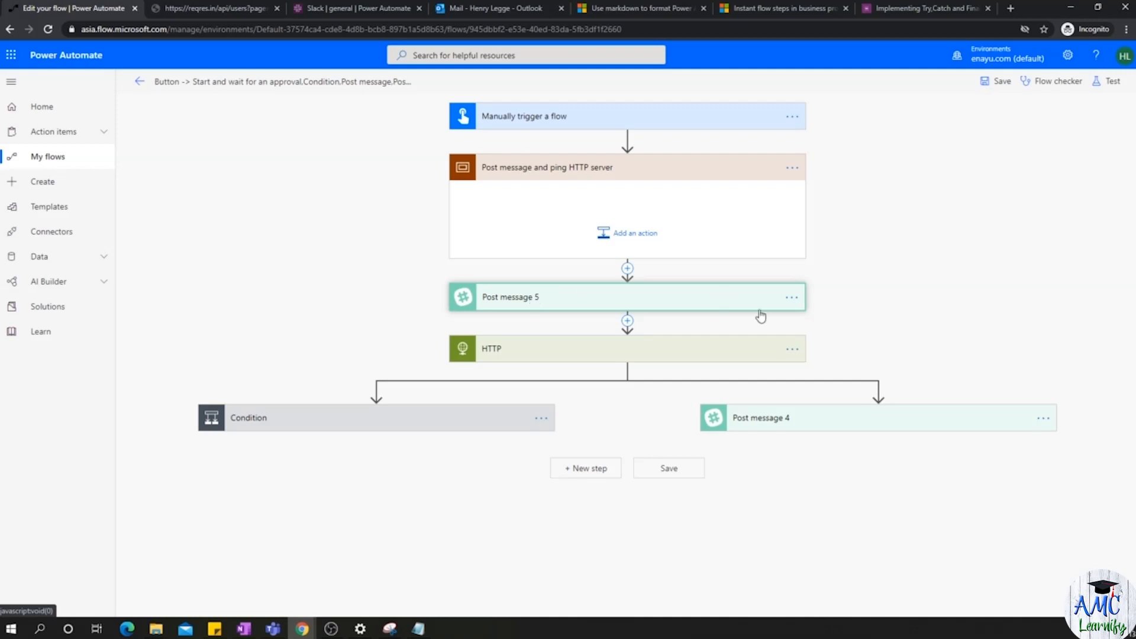
- Configure Post message 4 to run after HTTP only when it has failed, is skipped or has timed out
left_click(1042, 419)
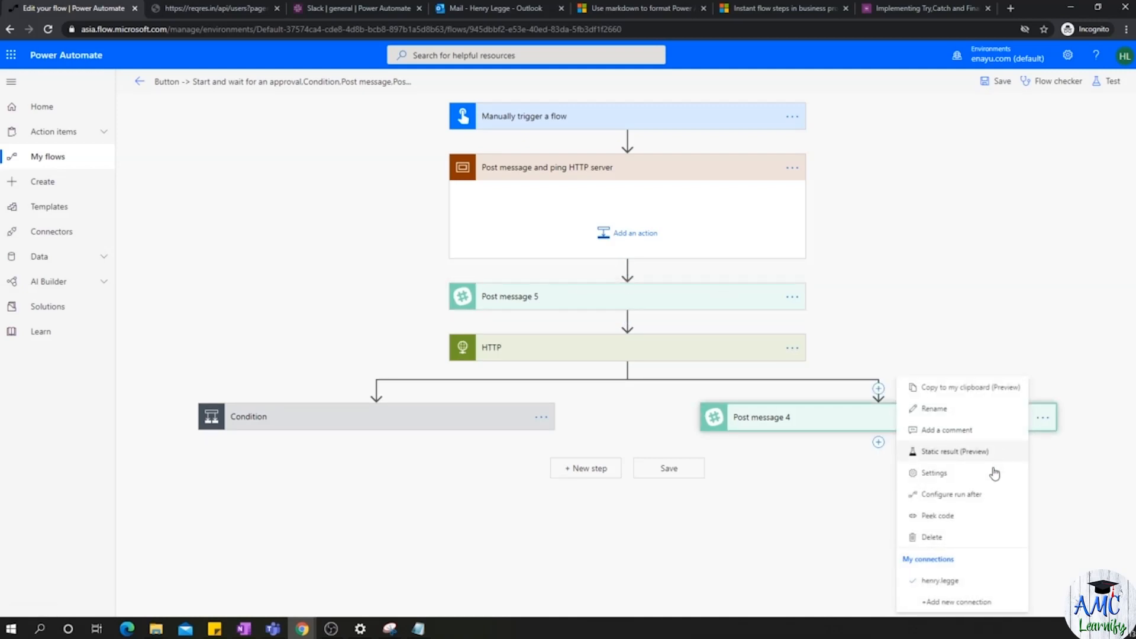
left_click(973, 497)
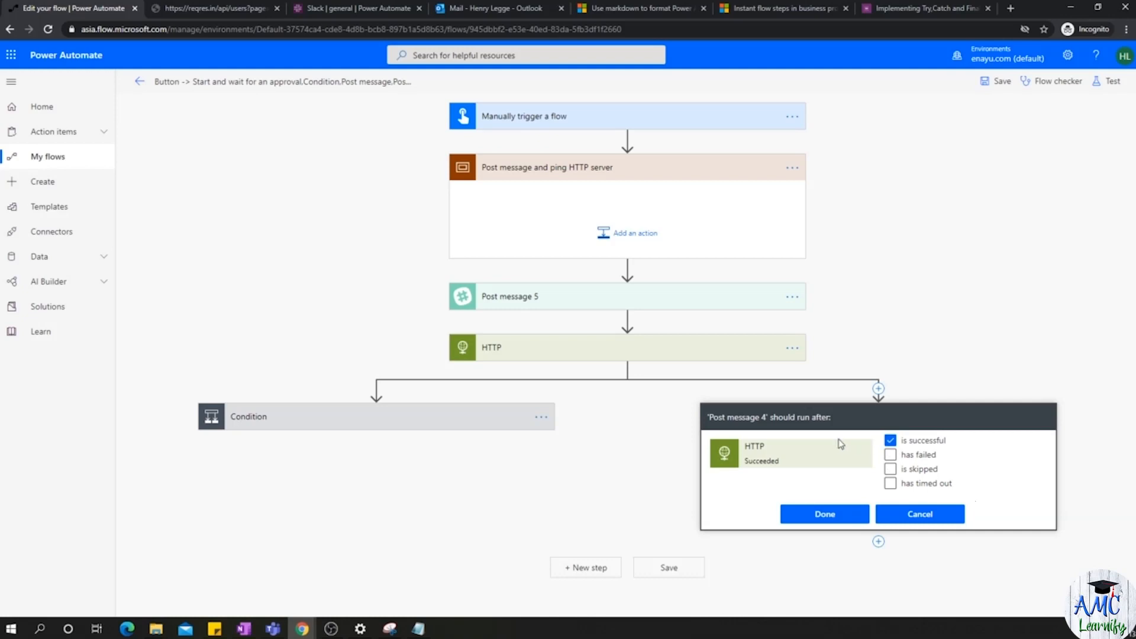
left_click(891, 442)
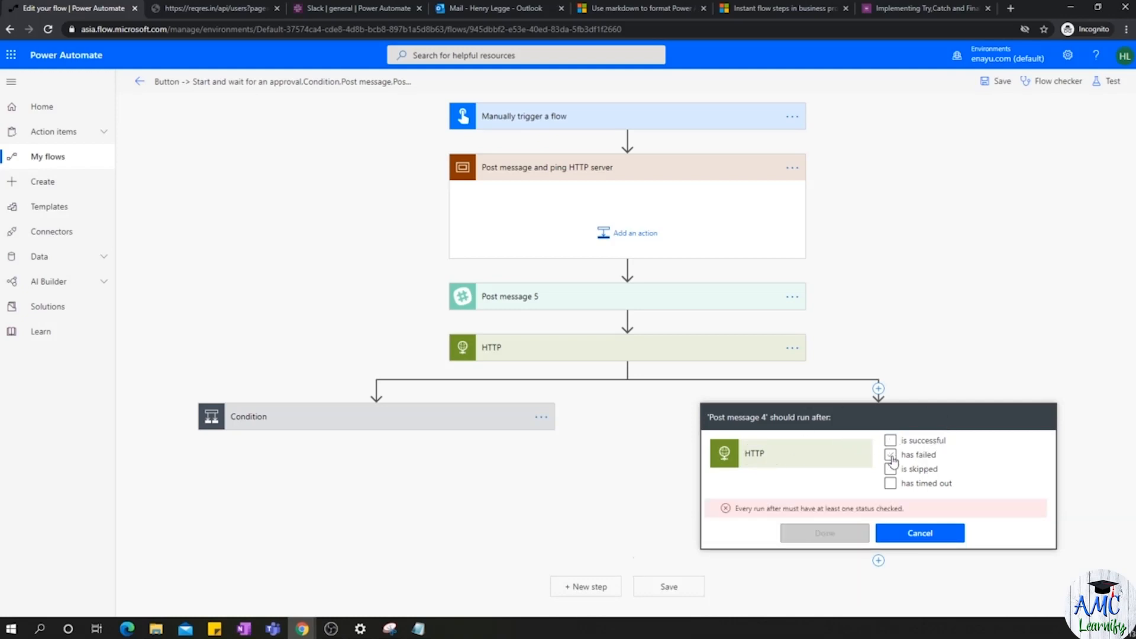
left_click(896, 459)
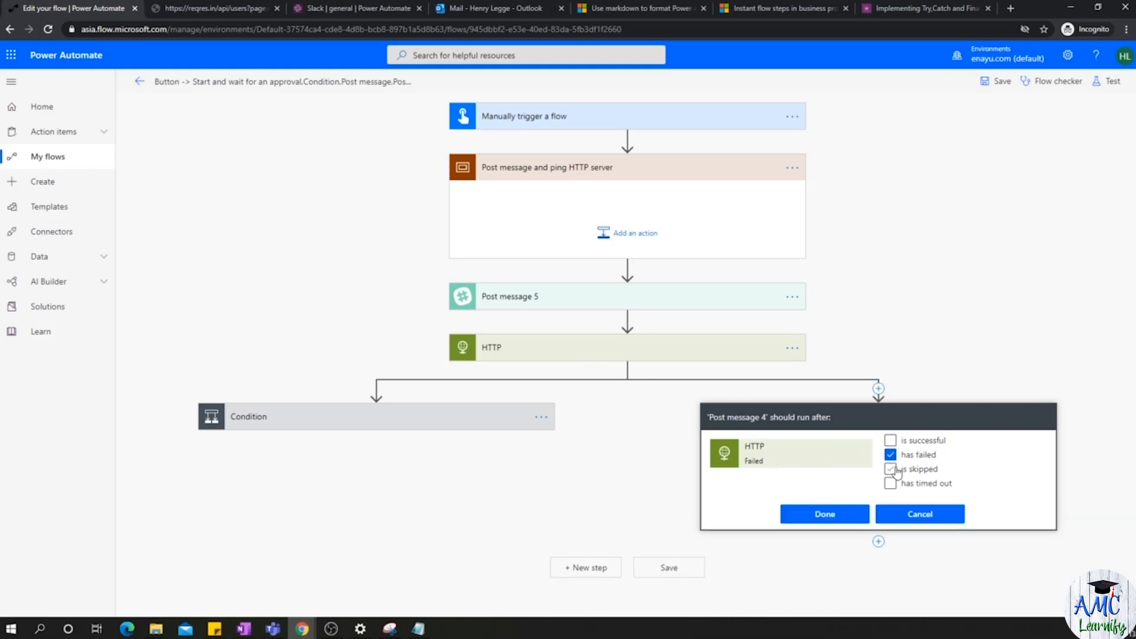
left_click(894, 470)
left_click(894, 471)
left_click(892, 469)
left_click(891, 484)
left_click(891, 470)
left_click(891, 484)
left_click(891, 470)
left_click(891, 484)
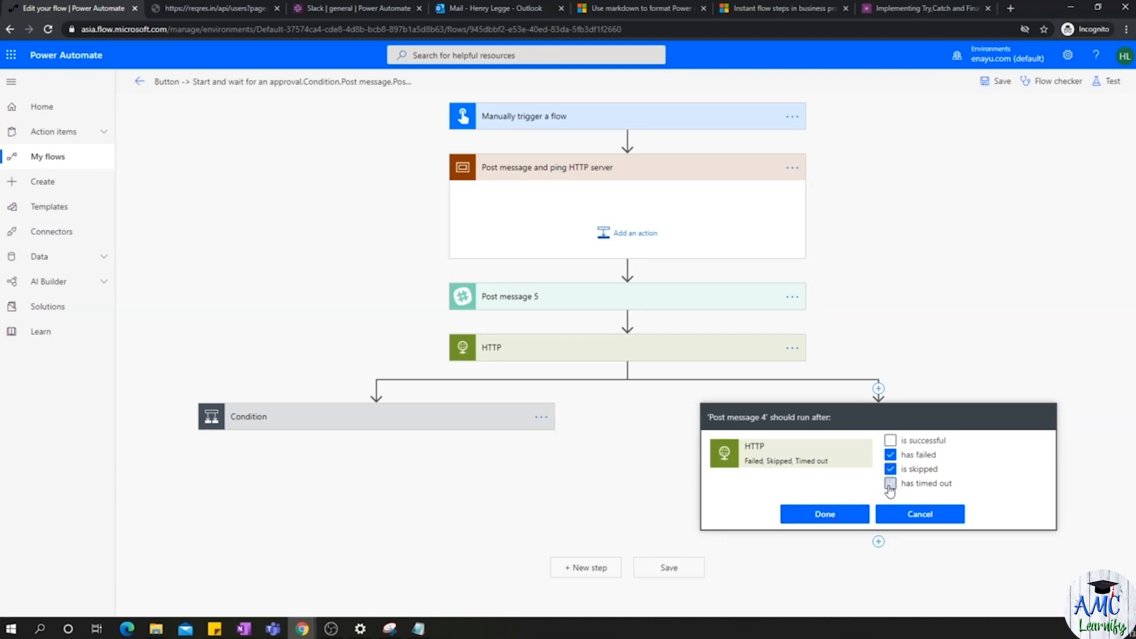
left_click(823, 513)
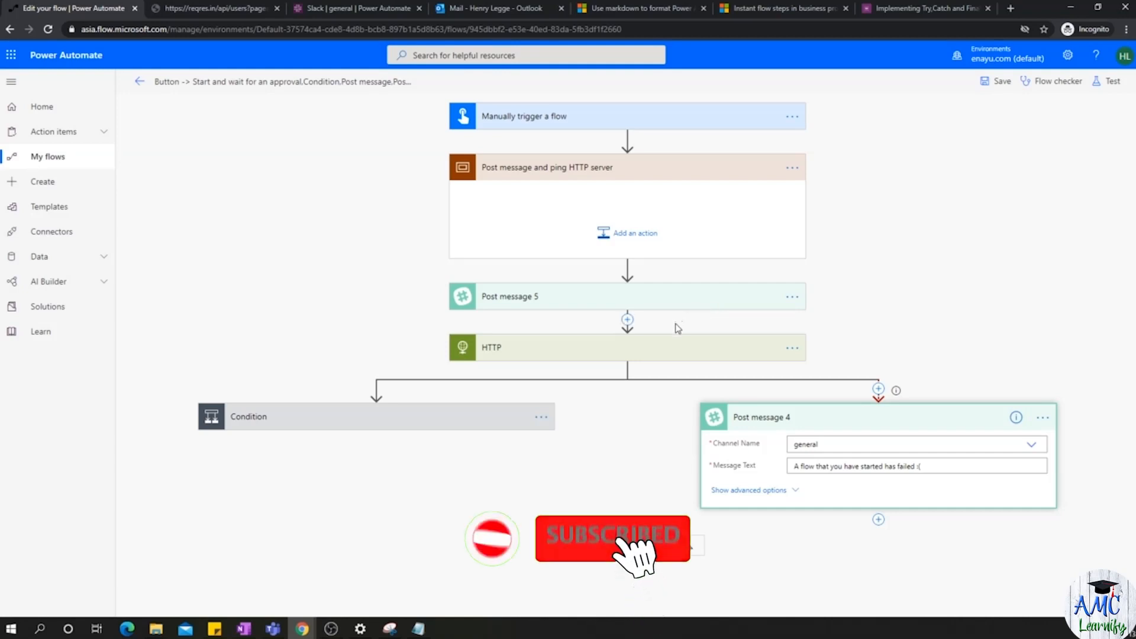
- Copy Post message 4's text and add a parallel branch after Post message 5 with the Slack Post message action
left_click_drag(923, 466, 787, 467)
key("ctrl+c")
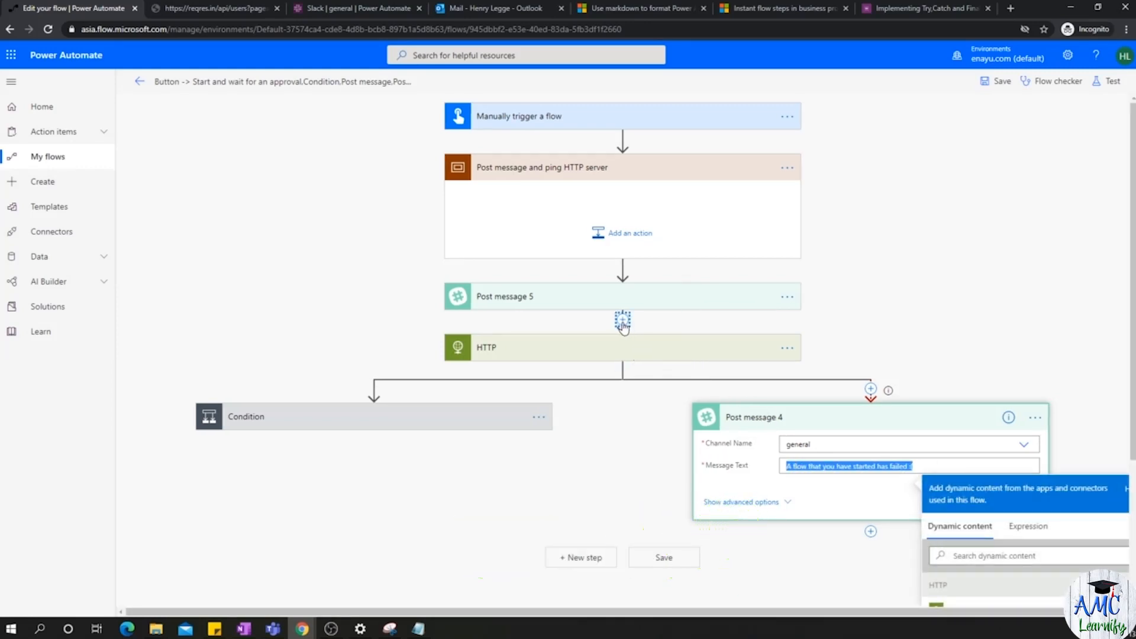
left_click(623, 322)
left_click(616, 358)
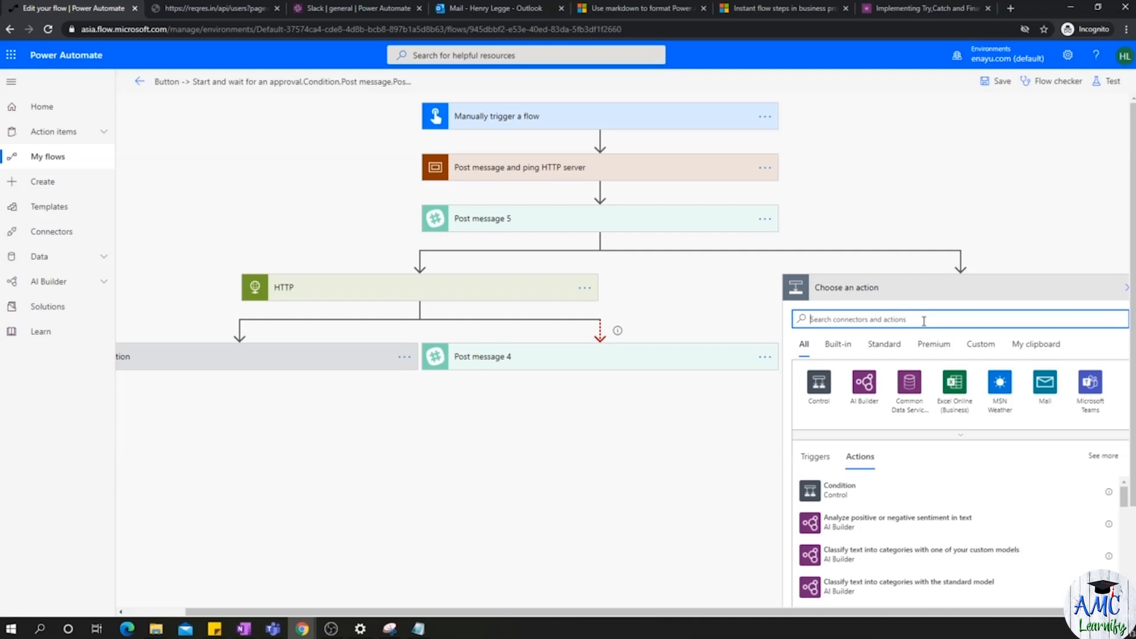
type("slack")
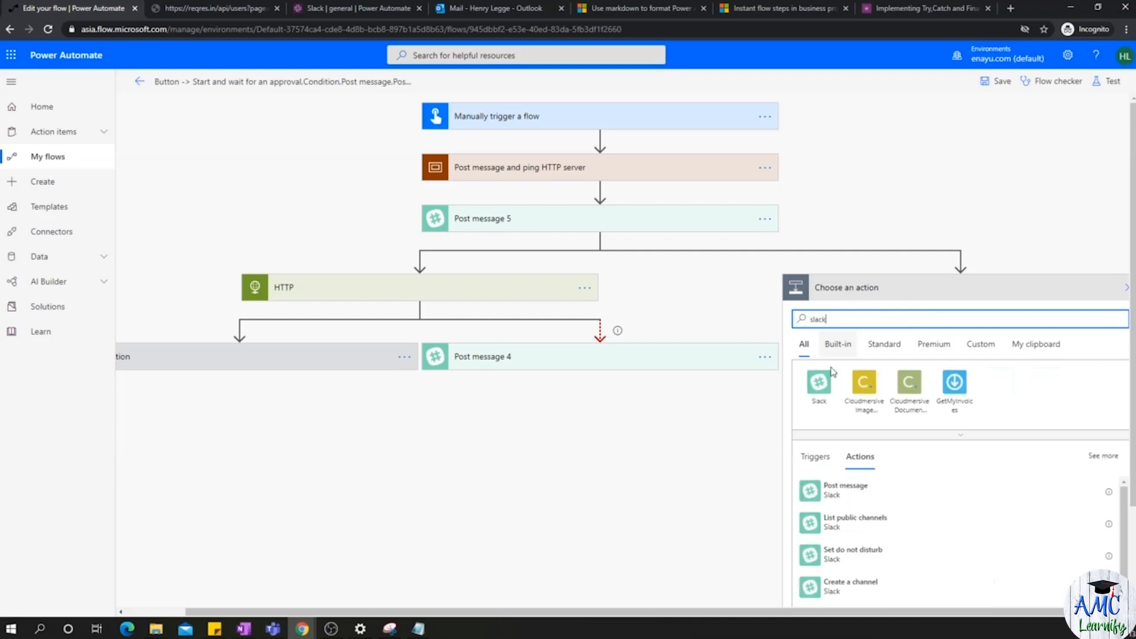
left_click(821, 382)
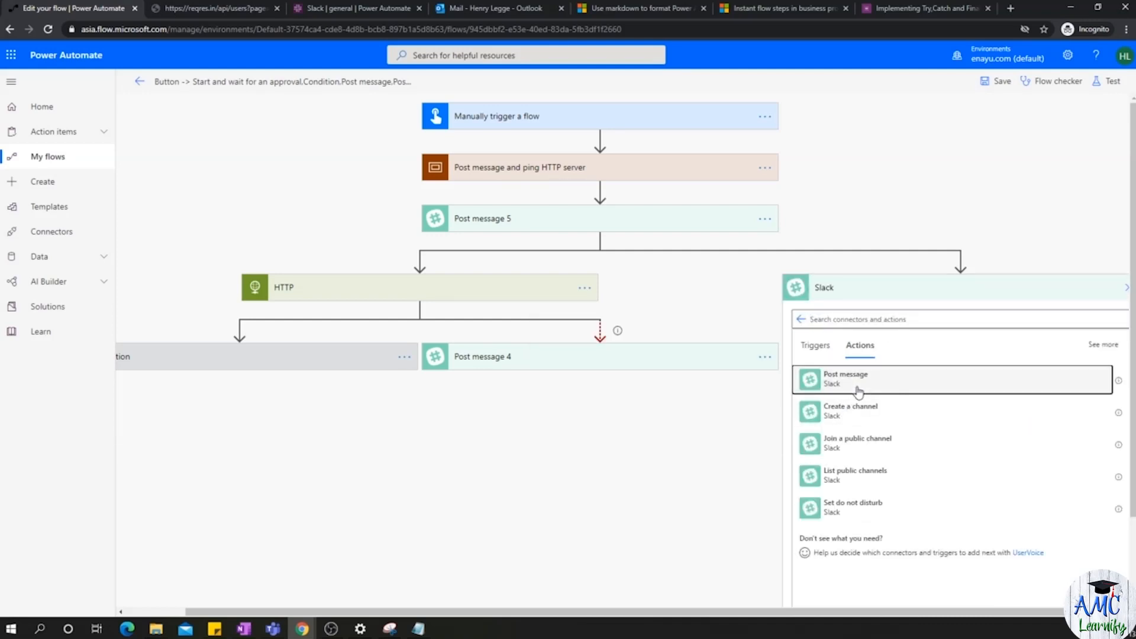
left_click(859, 392)
- Set the new Slack action's channel to general and its message text to "A flow that you have started has failed :("
left_click(1124, 318)
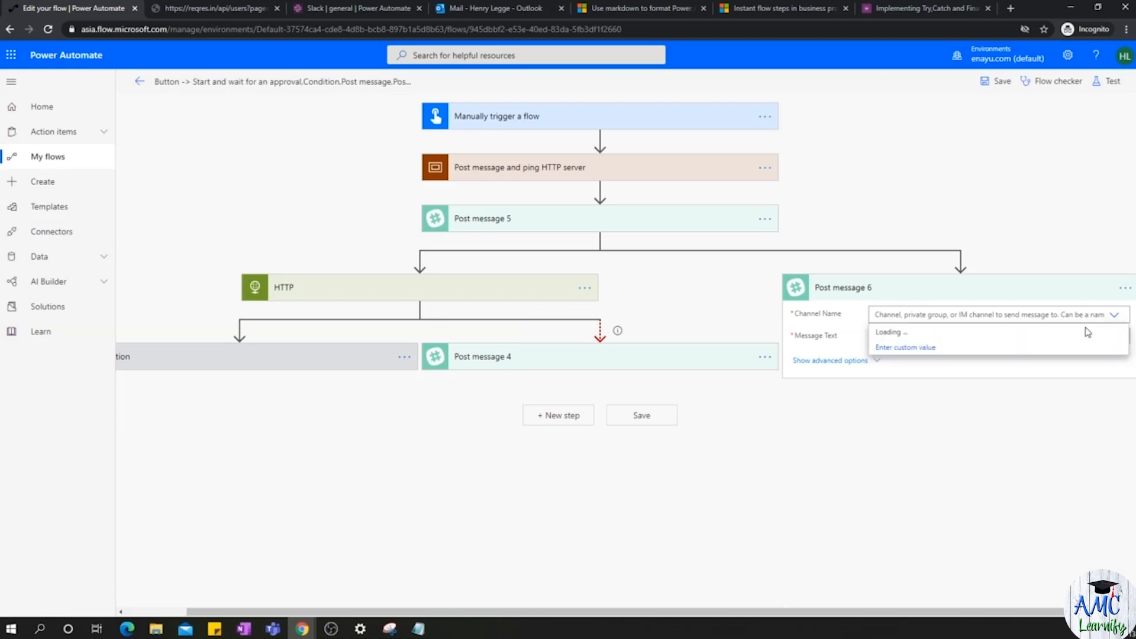
left_click(918, 366)
left_click(637, 373)
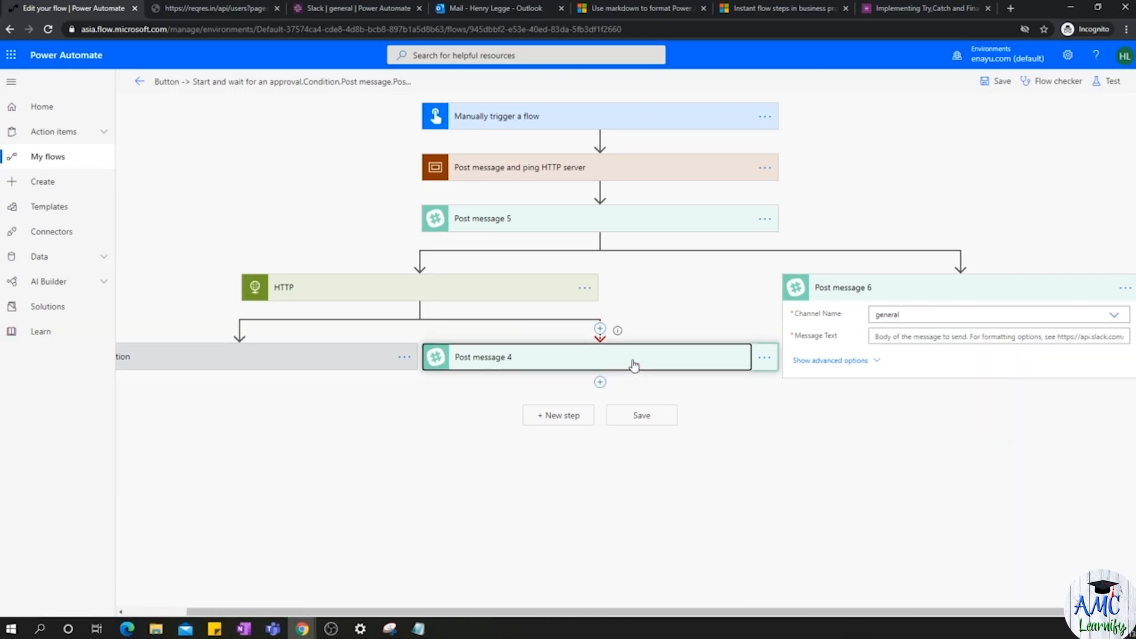
left_click_drag(644, 407, 501, 414)
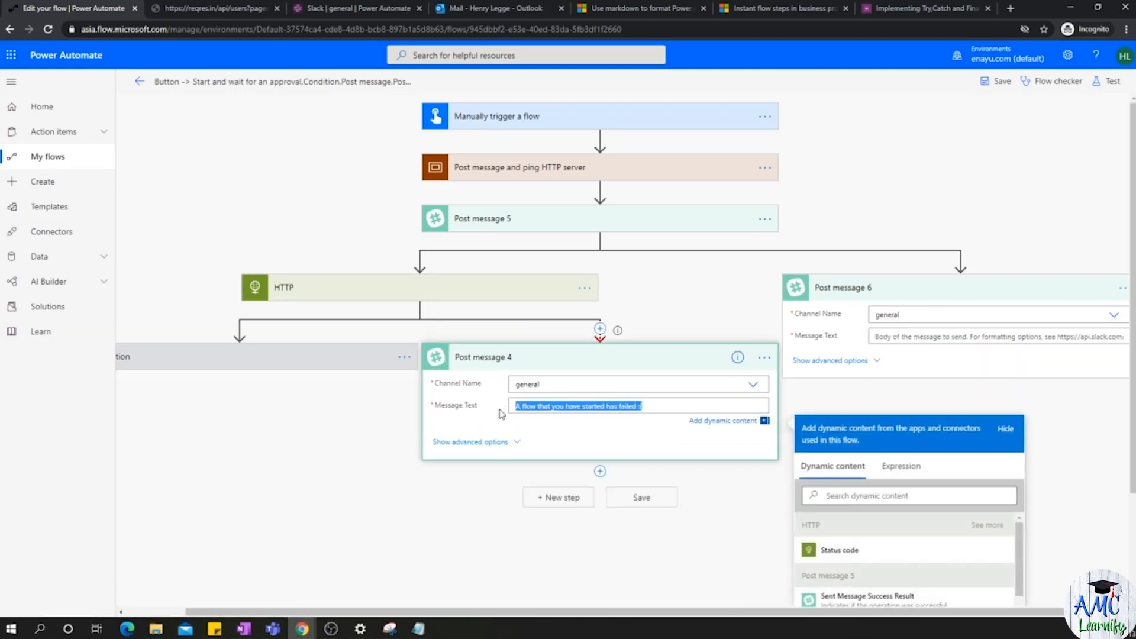
left_click(948, 340)
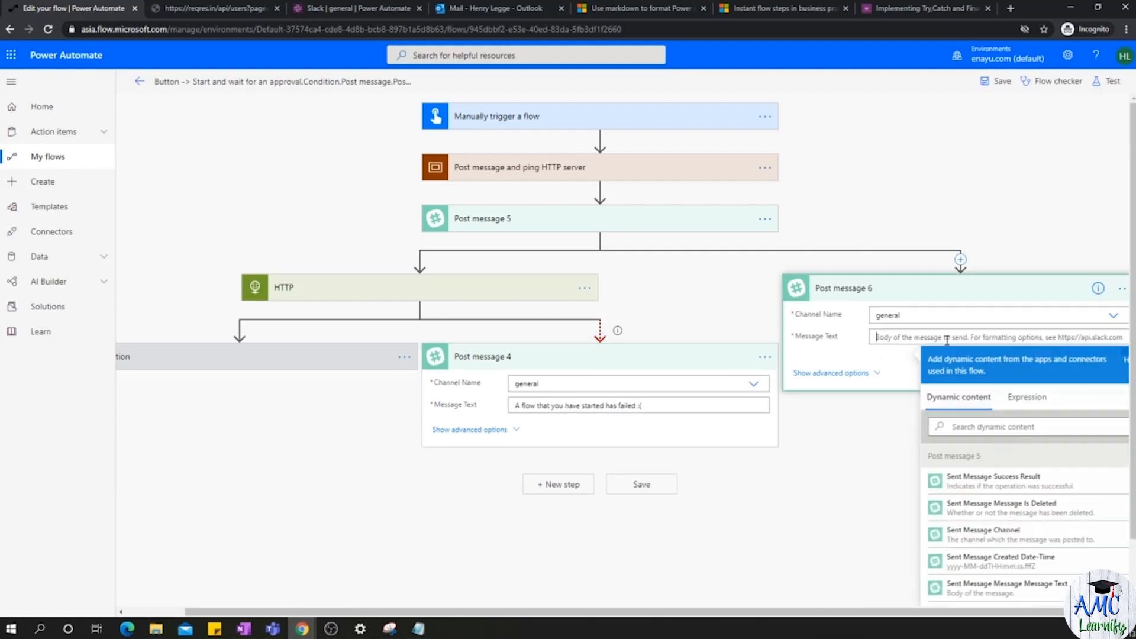
key("ctrl+v")
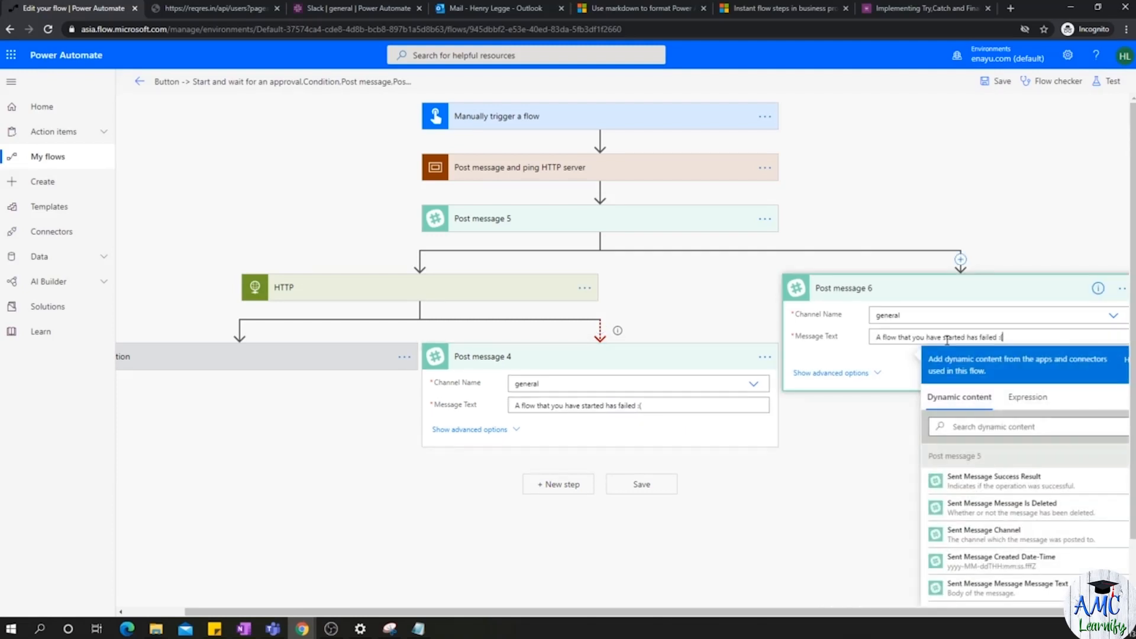
left_click(853, 464)
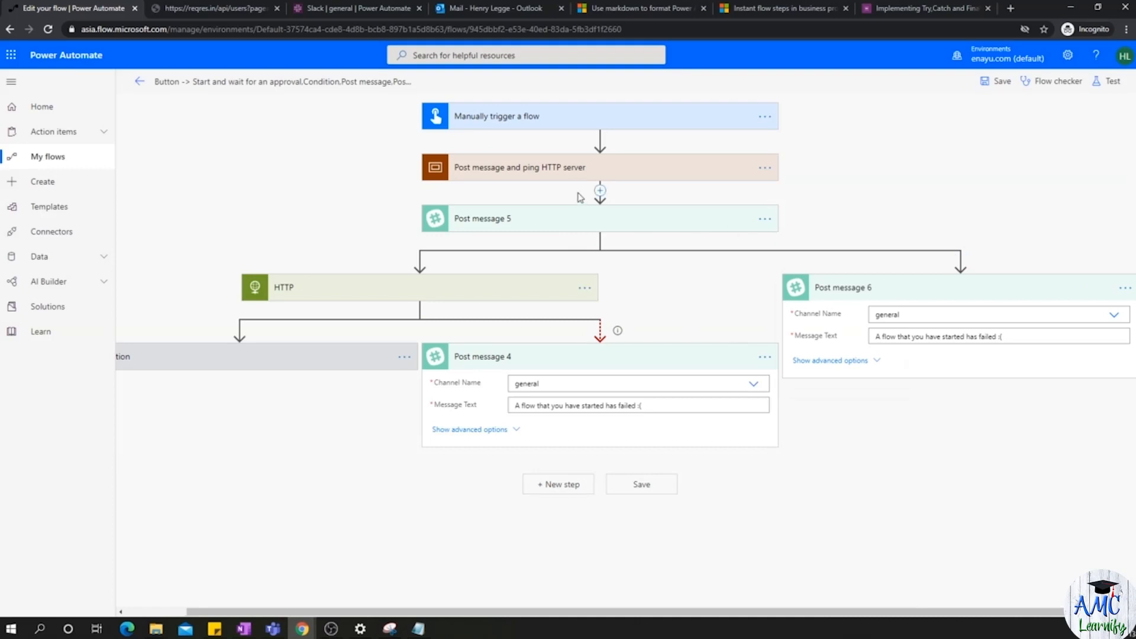
- Configure Post message 6 to run after Post message 5 only when it has failed, is skipped or has timed out
left_click(1119, 290)
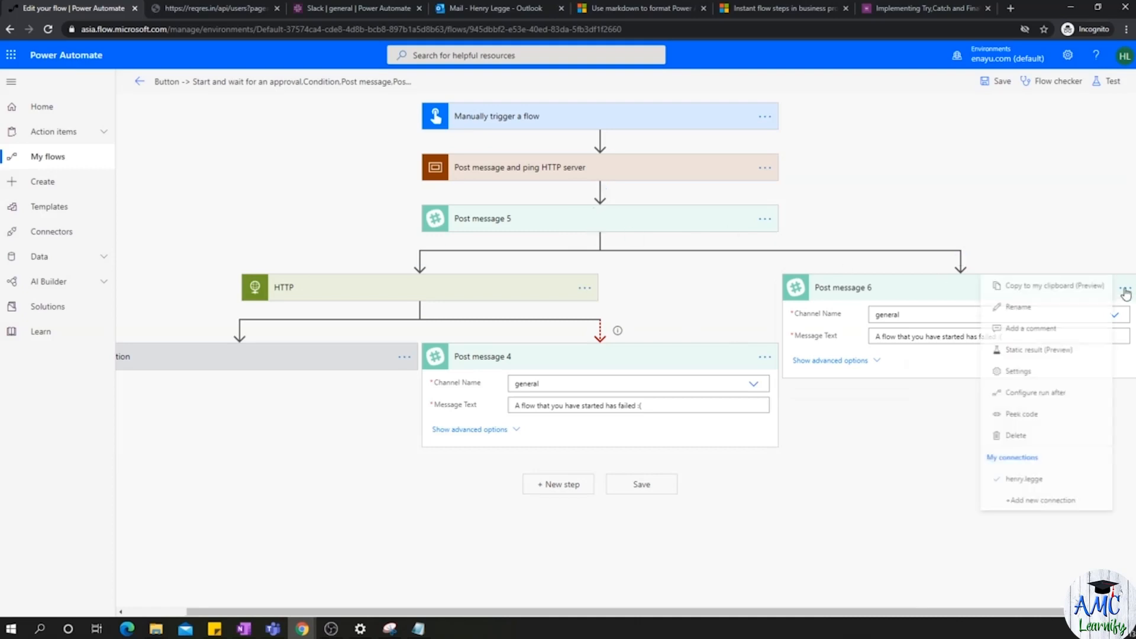
left_click(1042, 390)
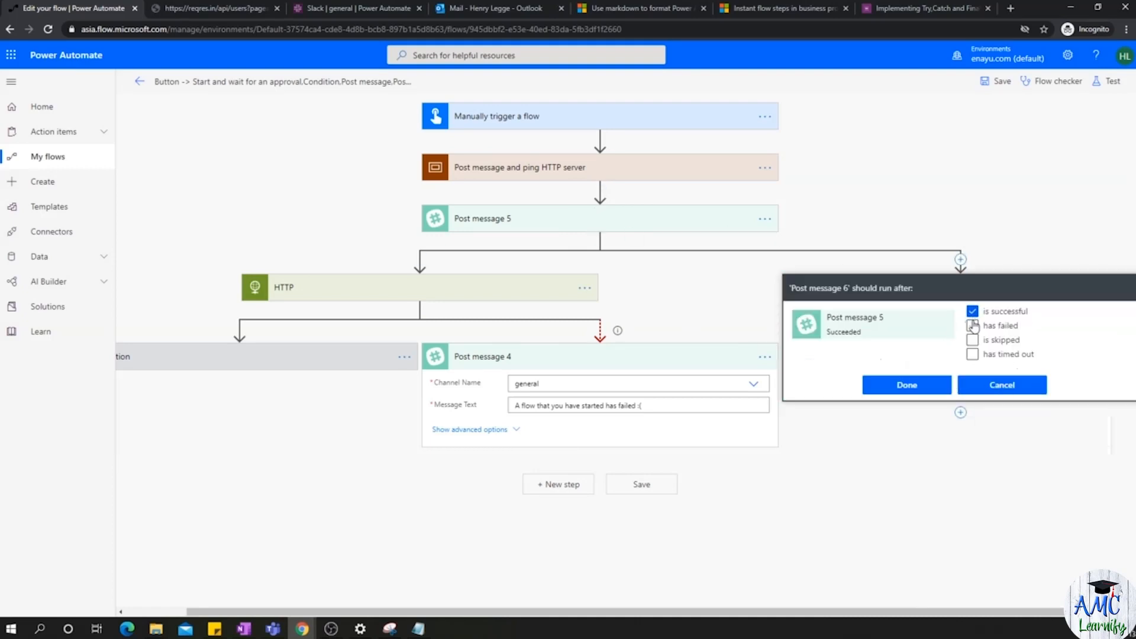
left_click(972, 326)
left_click(972, 354)
left_click(972, 340)
left_click(972, 311)
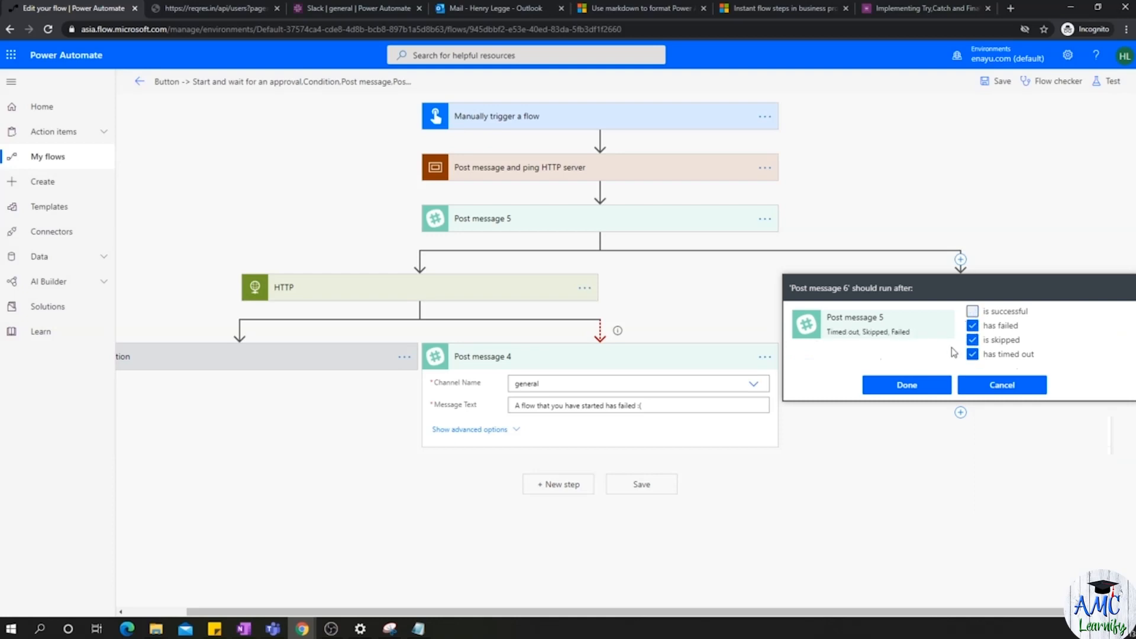
left_click(910, 390)
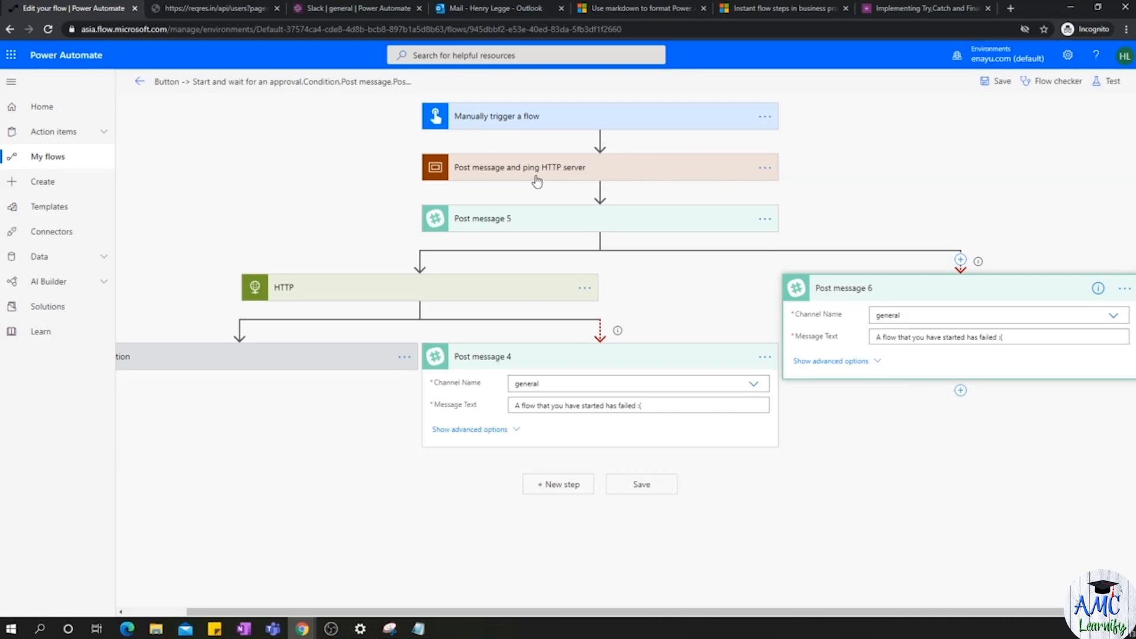
- Review the scope, the details of Post message 5 and the failure message texts in both error branches
left_click(556, 175)
left_click(611, 171)
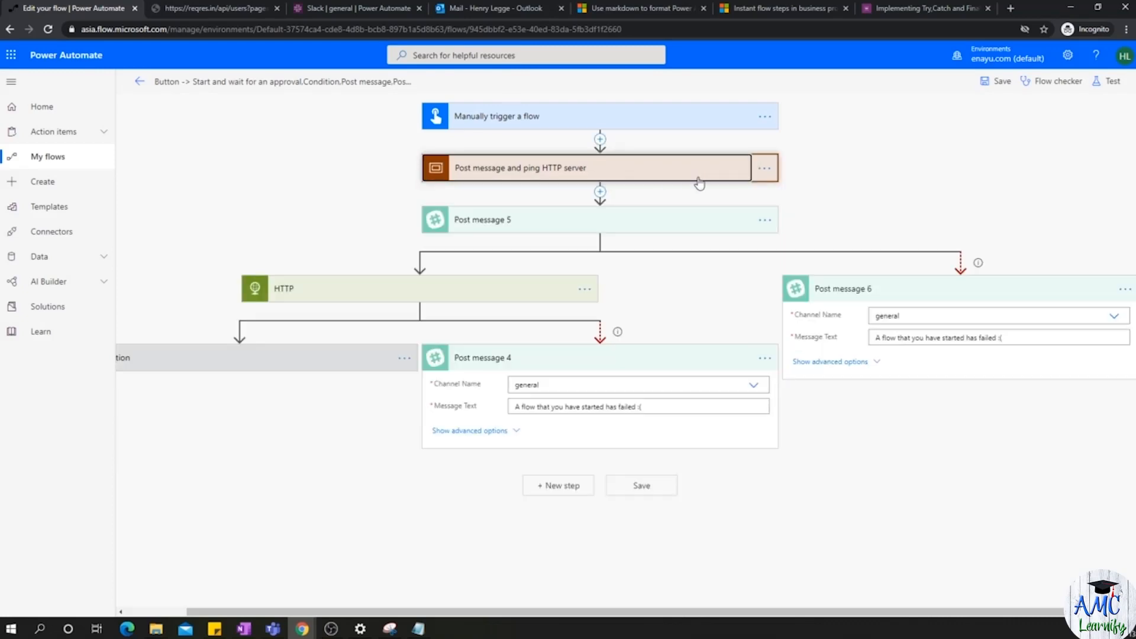
left_click(600, 222)
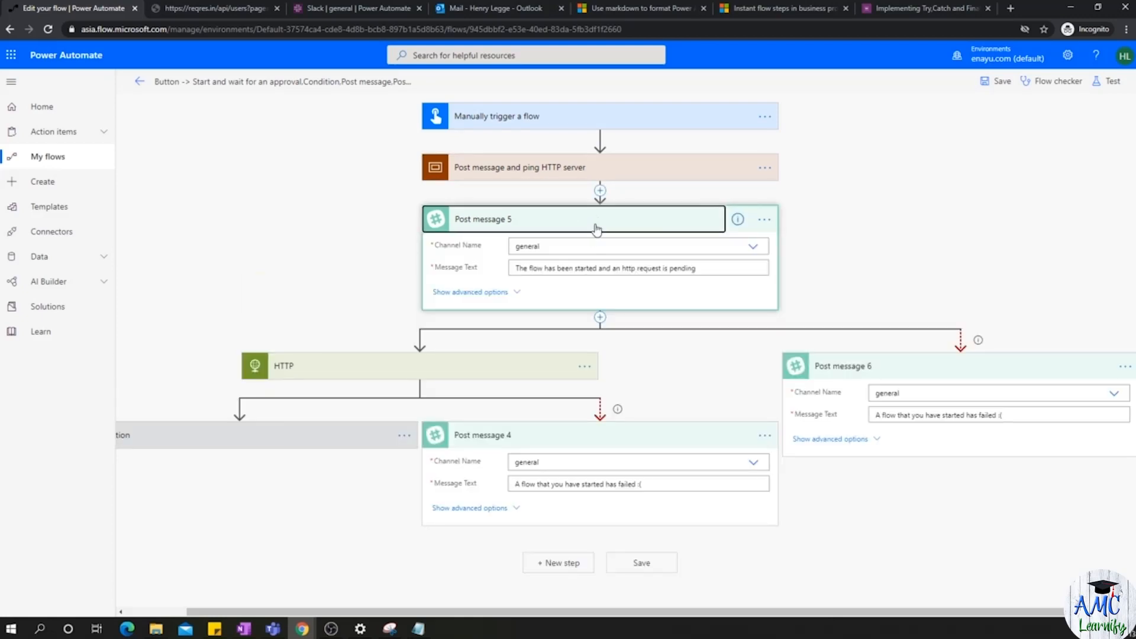
left_click(599, 220)
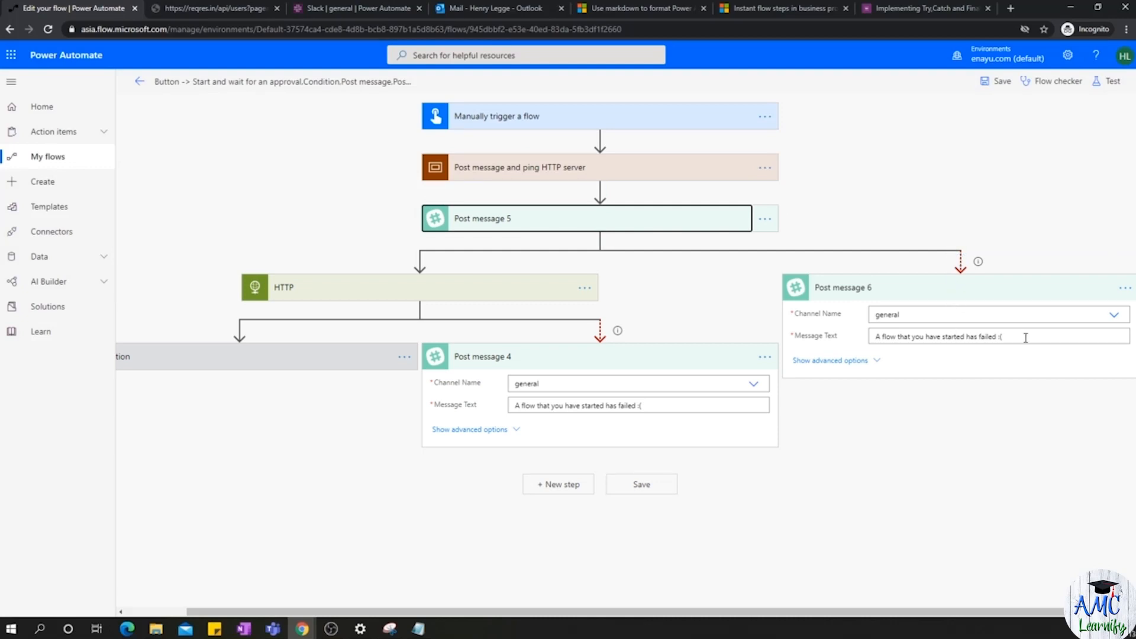
left_click_drag(1026, 338, 851, 337)
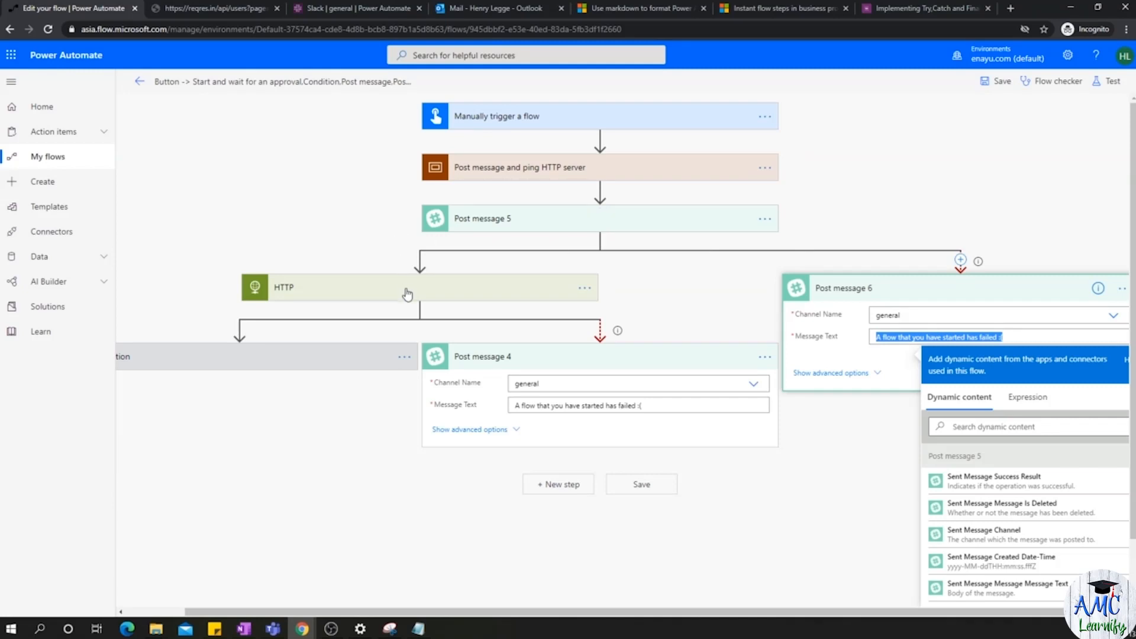
left_click(631, 409)
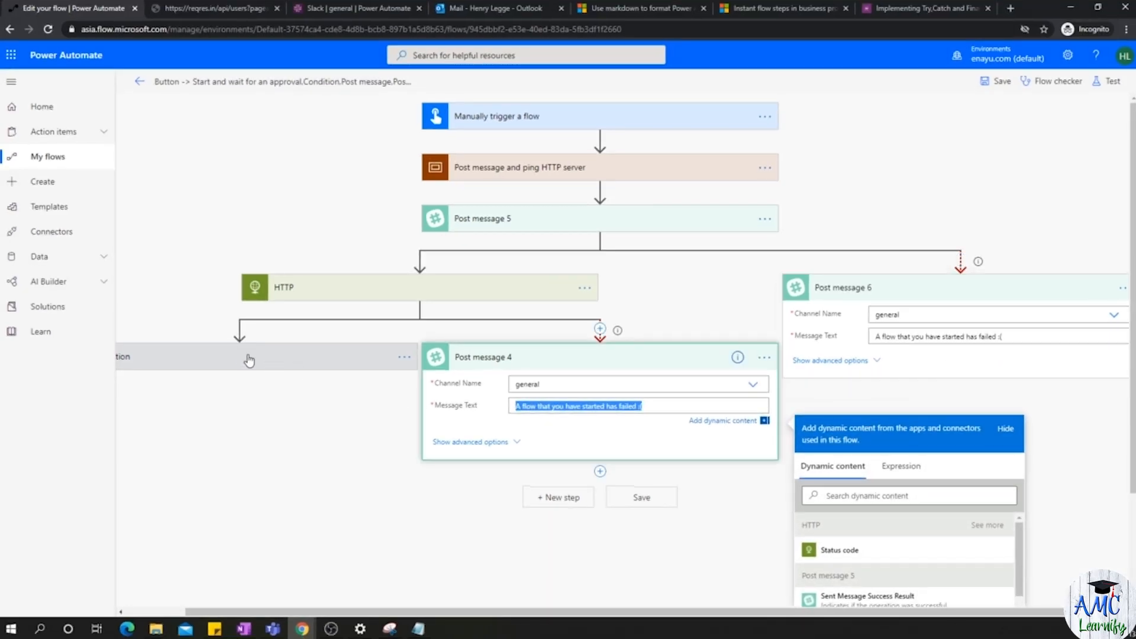
- Examine the contents of the Condition and the settings of the two failure messages, Post message 4 and Post message 6
left_click(243, 357)
scroll(500, 568, "down", 2)
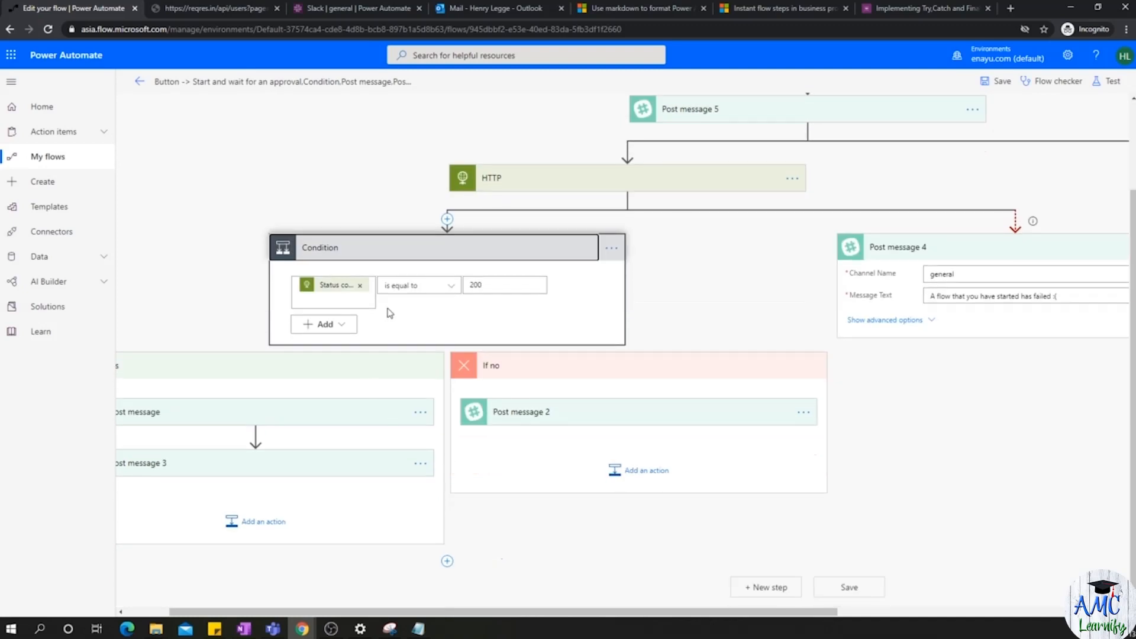
left_click(421, 254)
left_click(639, 355)
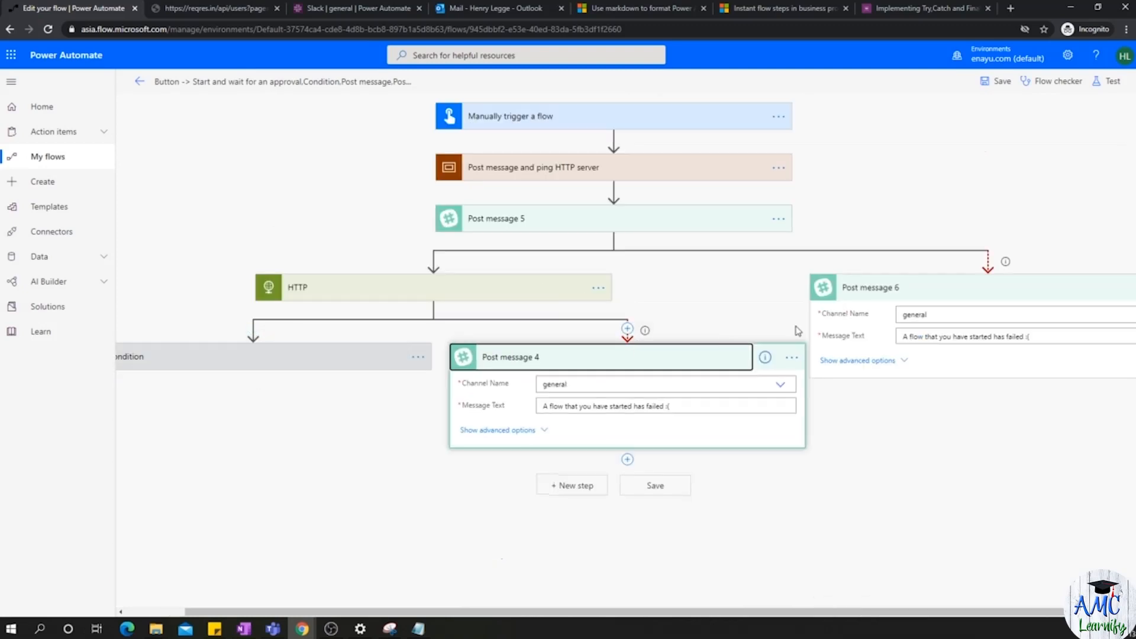
left_click(903, 290)
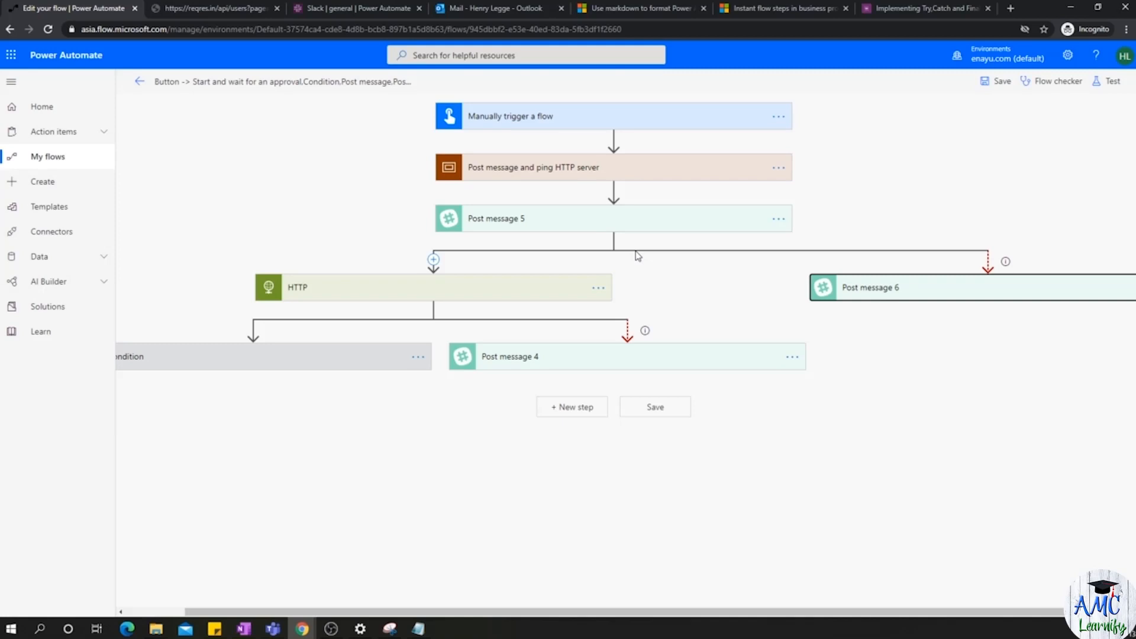
left_click(949, 288)
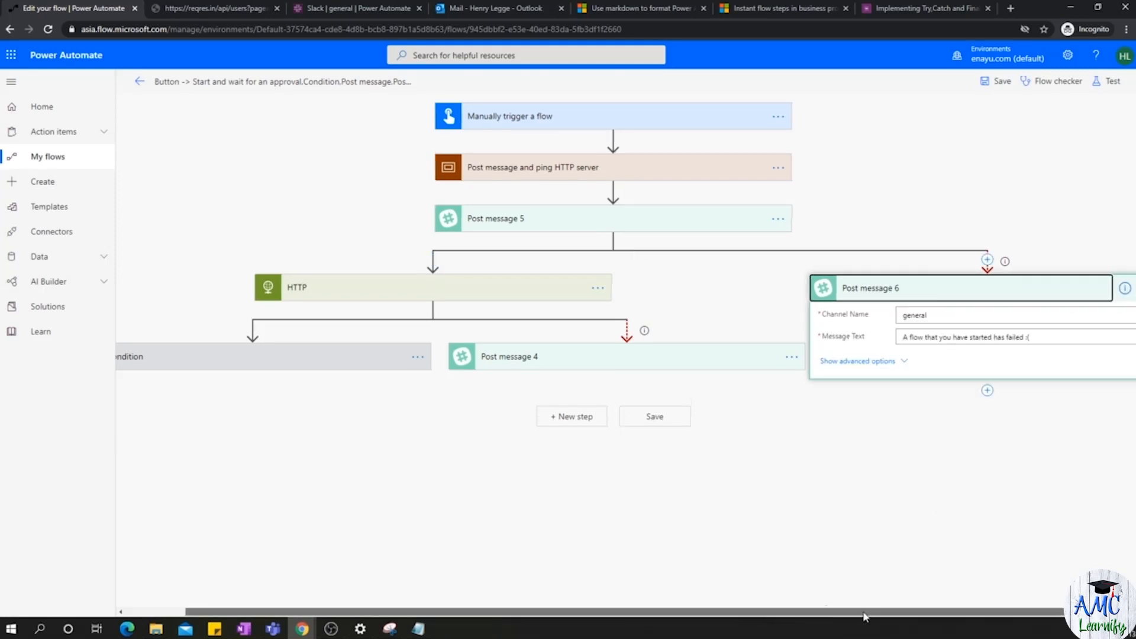
- Delete the Post message 6 action from the parallel error branch
left_click_drag(831, 612, 858, 613)
left_click(1123, 288)
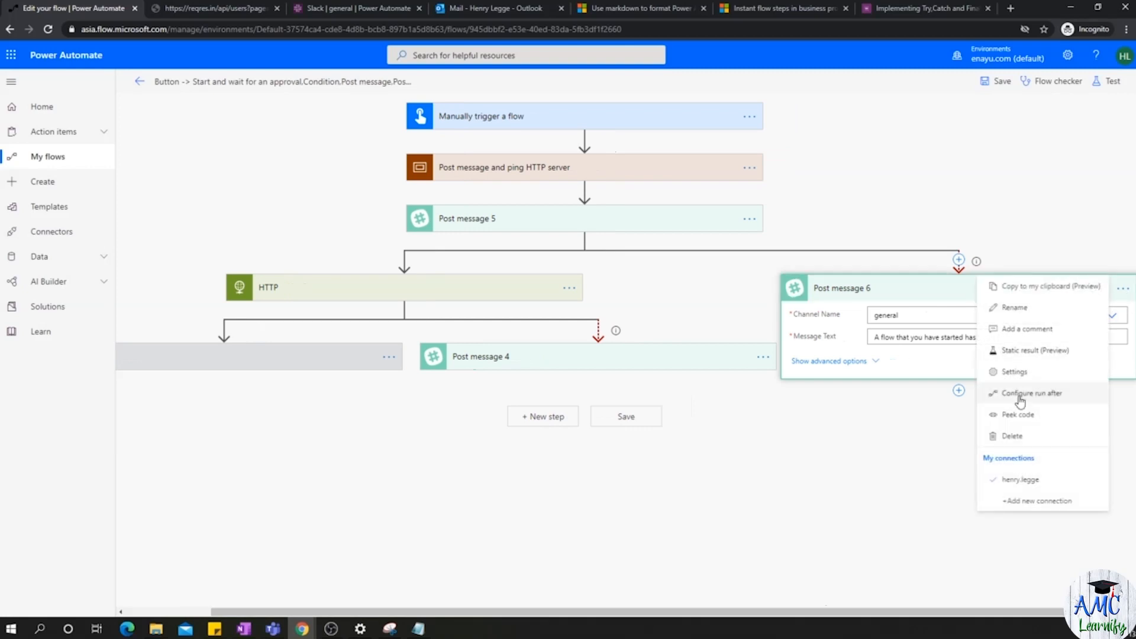
left_click(1027, 437)
left_click(576, 356)
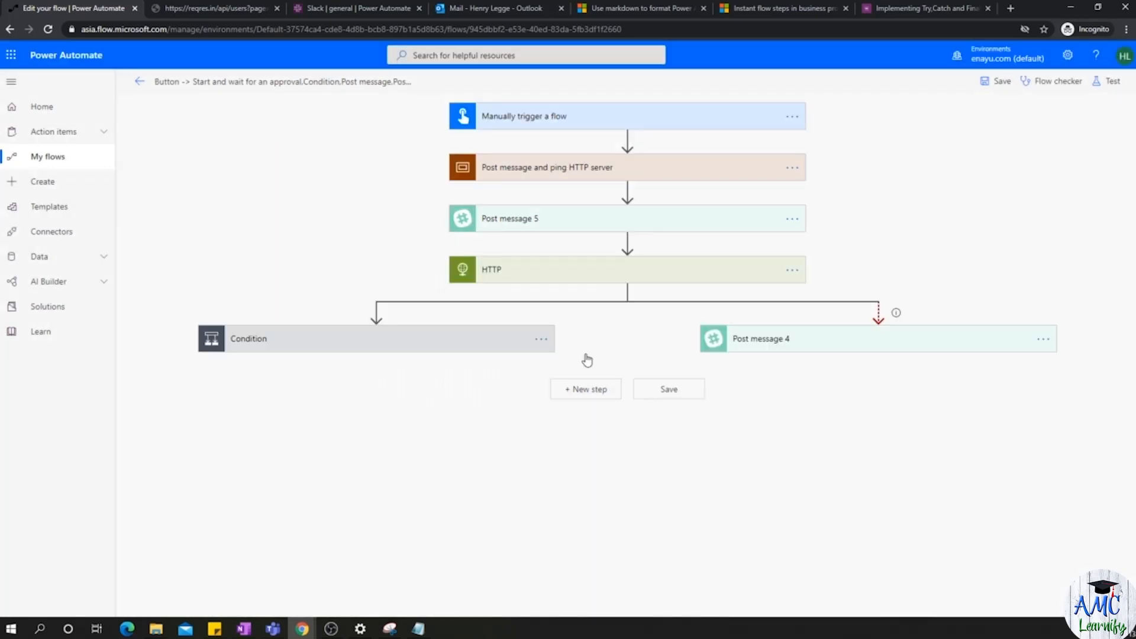
- Move Post message 5 and the HTTP action, in that order, into the "Post message and ping HTTP server" scope
left_click(558, 170)
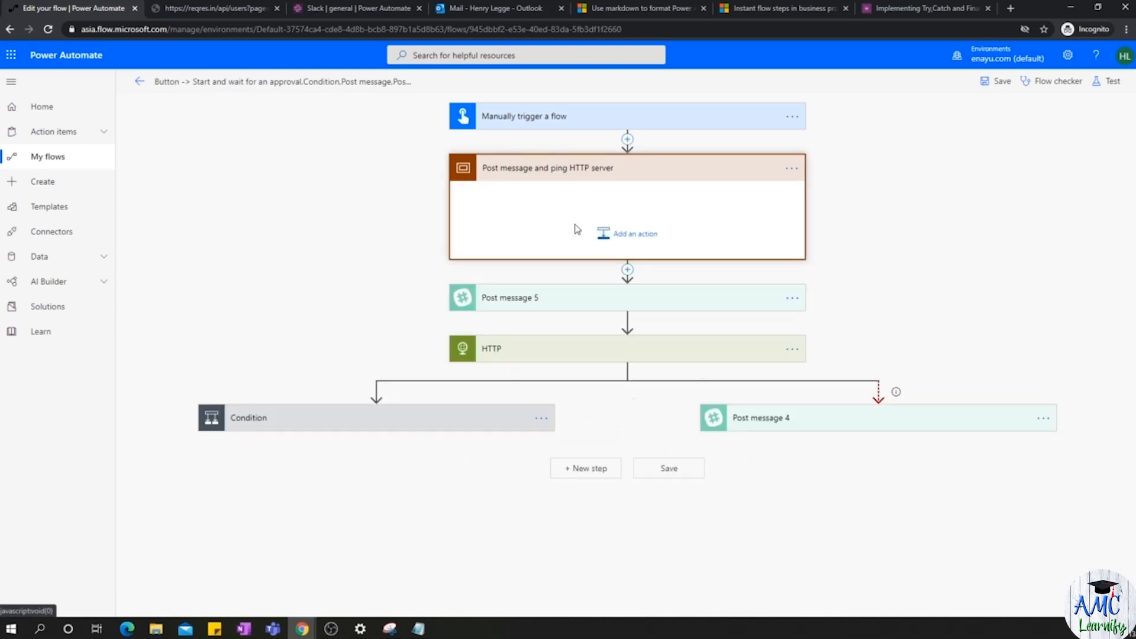
left_click_drag(556, 293, 558, 204)
left_click_drag(559, 352, 598, 248)
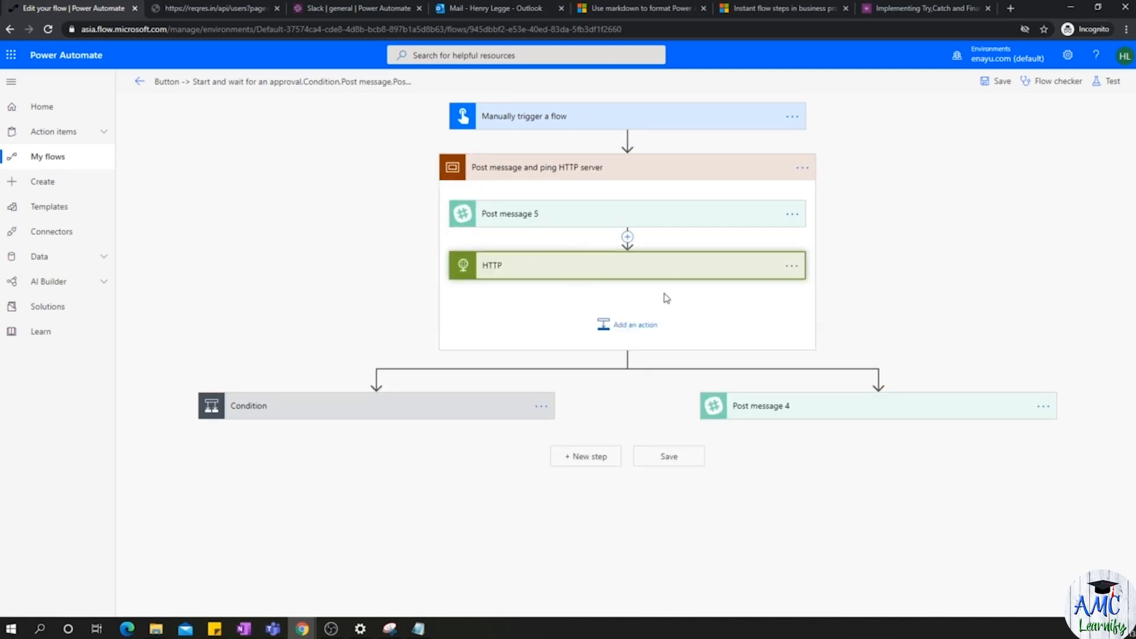
- Configure Post message 4 to run after the scope only when it has failed, is skipped or has timed out
left_click(1043, 406)
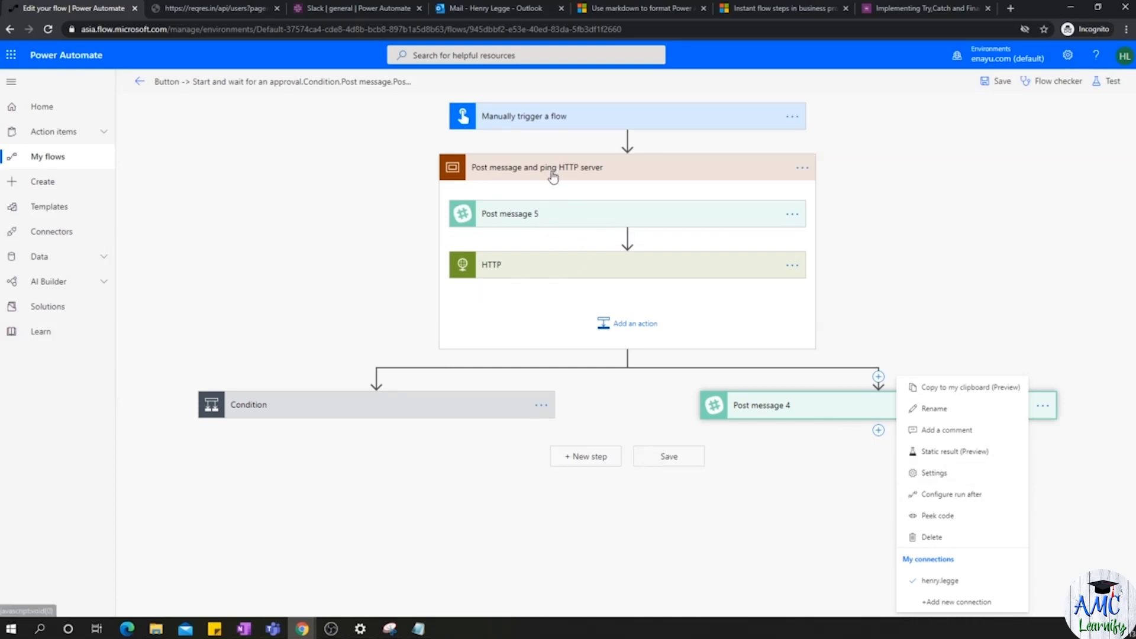
left_click(985, 504)
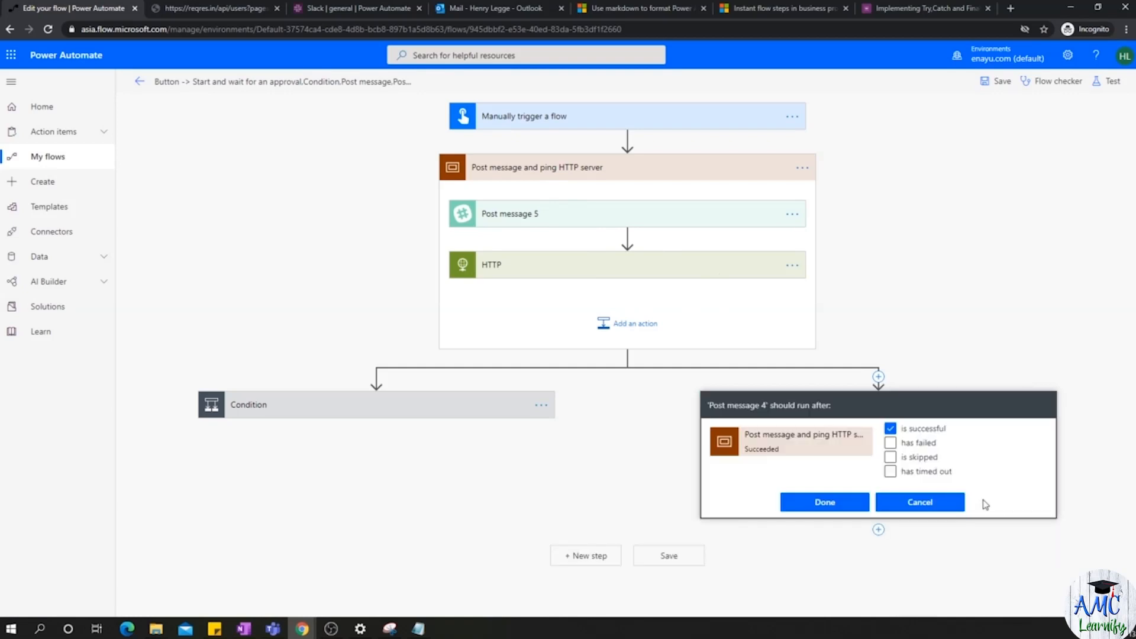
left_click(893, 431)
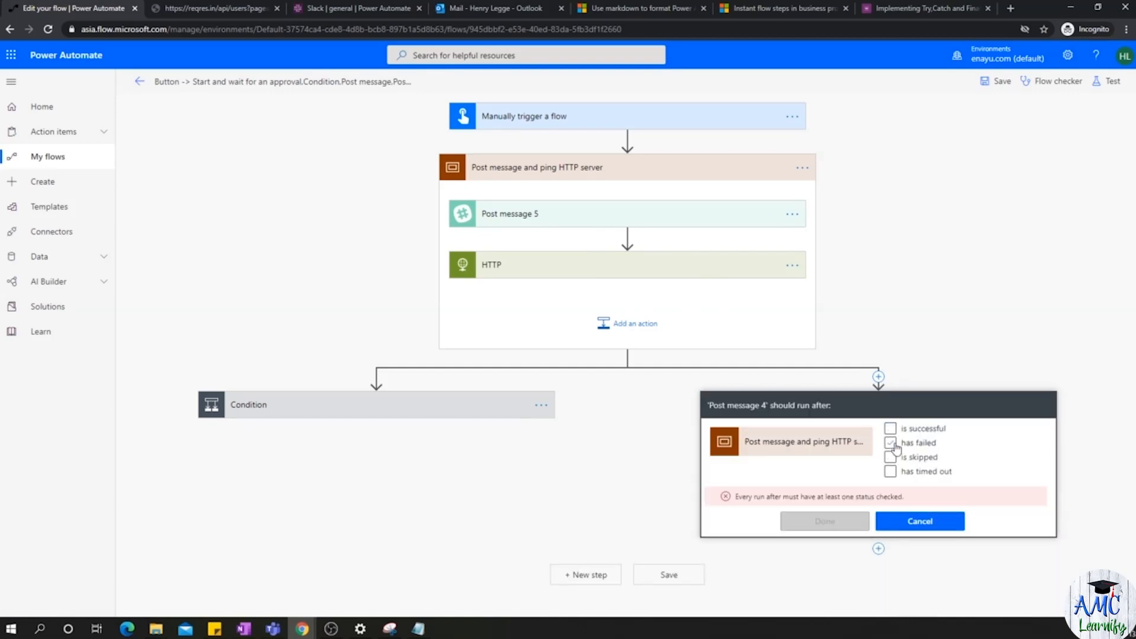
left_click(891, 443)
left_click(891, 456)
left_click(891, 471)
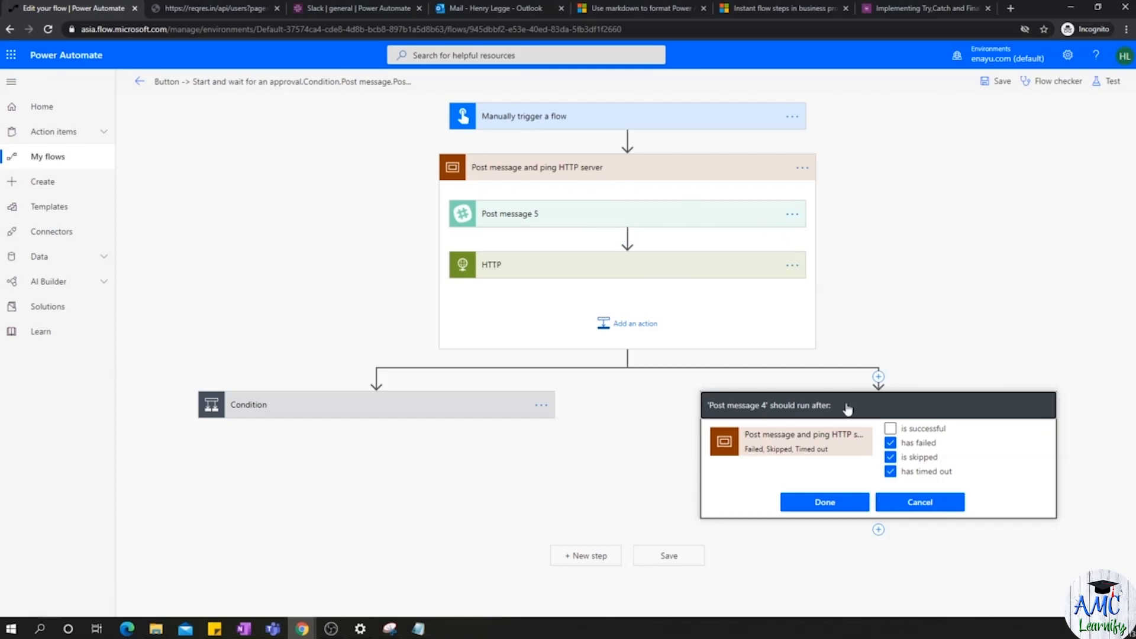
left_click(847, 407)
left_click(868, 407)
left_click(847, 502)
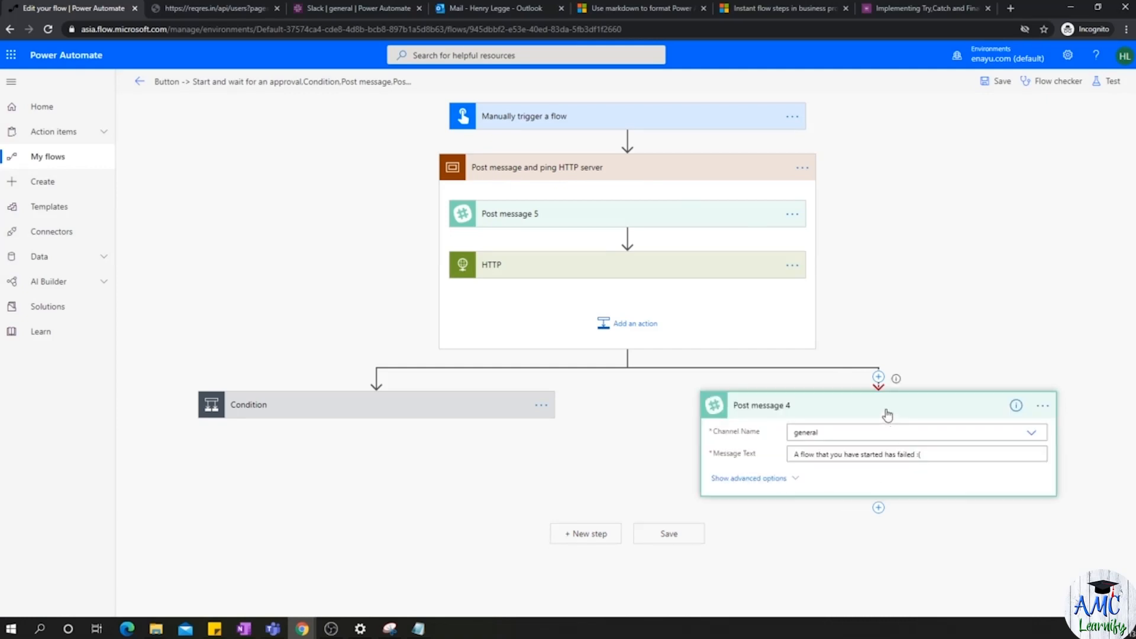
left_click(887, 415)
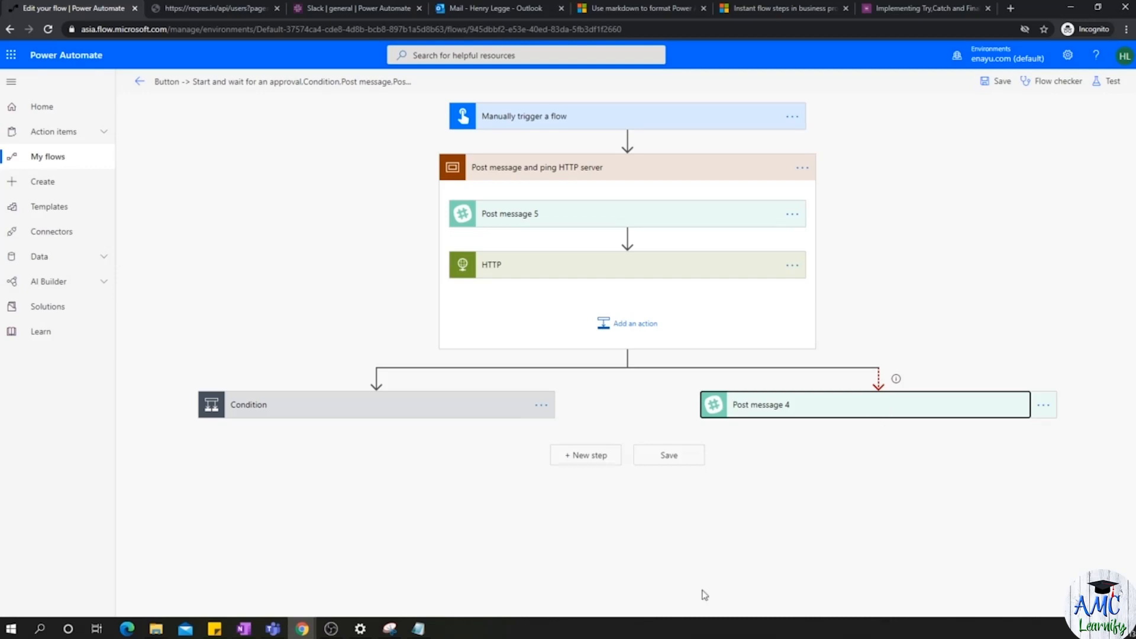
- Switch to the Notepad outline and highlight the steps listed under Try, Catch and Finally
left_click(420, 628)
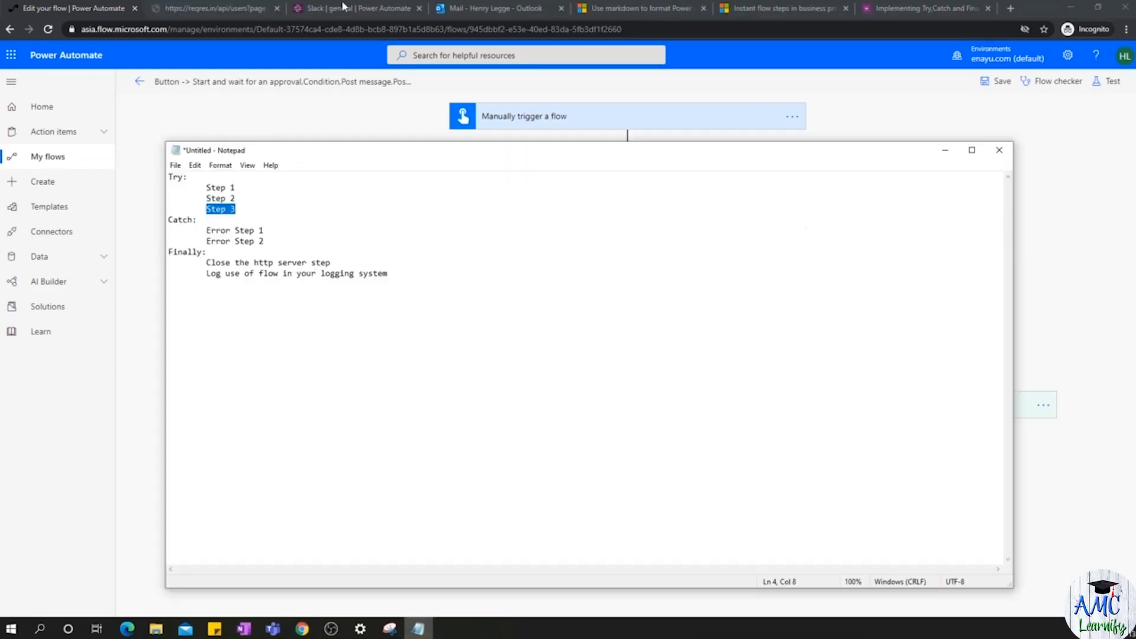
left_click(290, 213)
left_click_drag(205, 188, 264, 241)
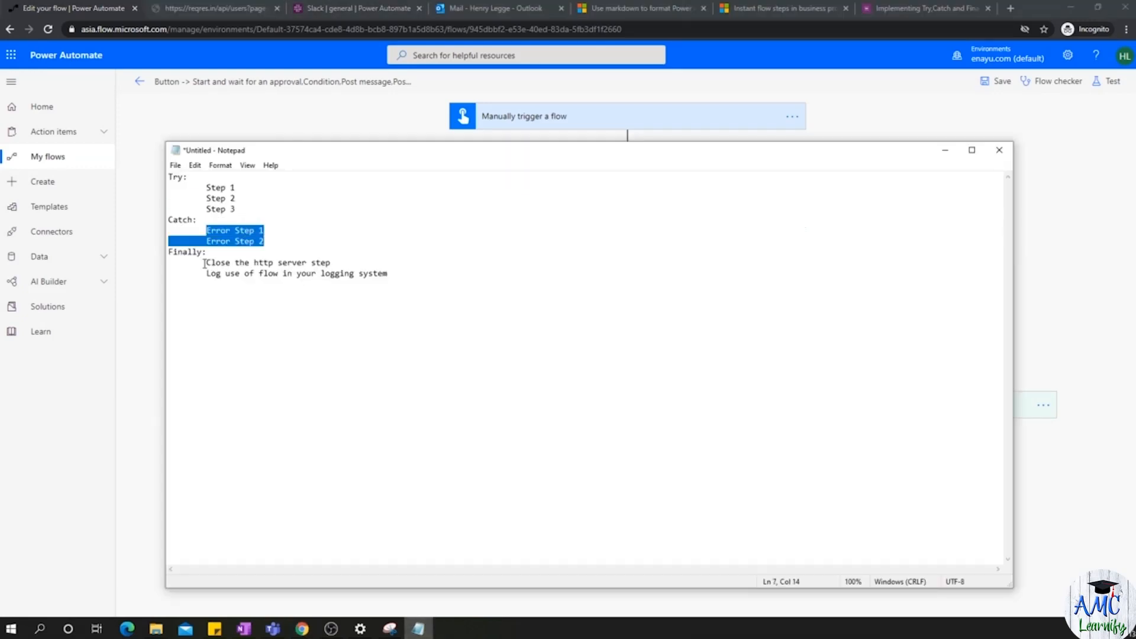
left_click_drag(205, 263, 400, 278)
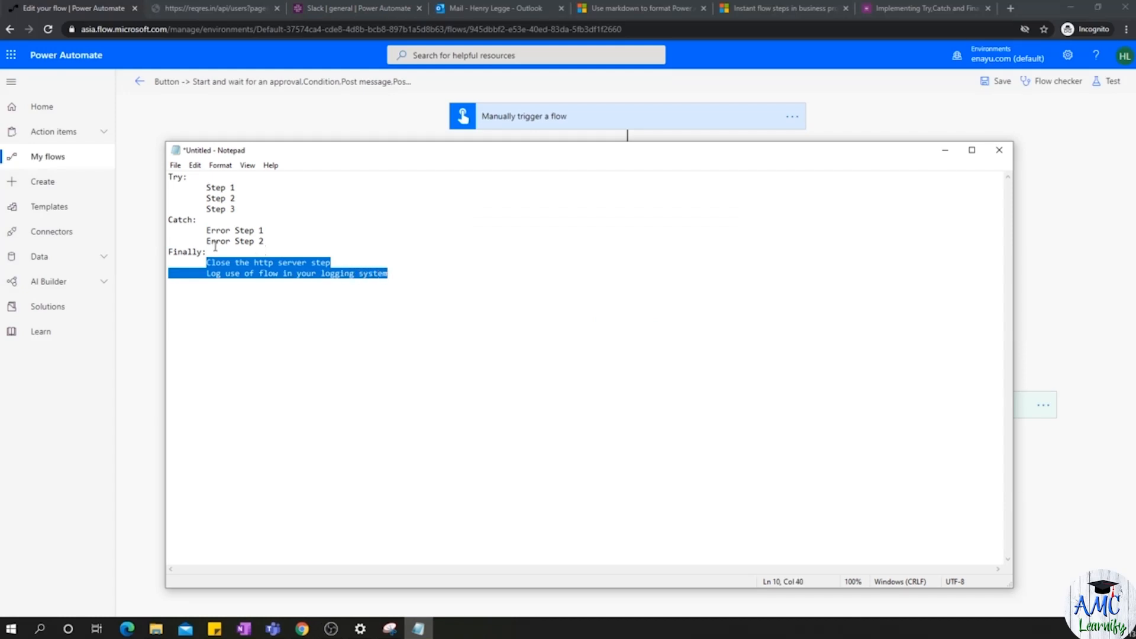
- Reposition the Notepad window to compare its Try and Catch steps with the flow's scope and failure branch
left_click_drag(357, 156, 445, 333)
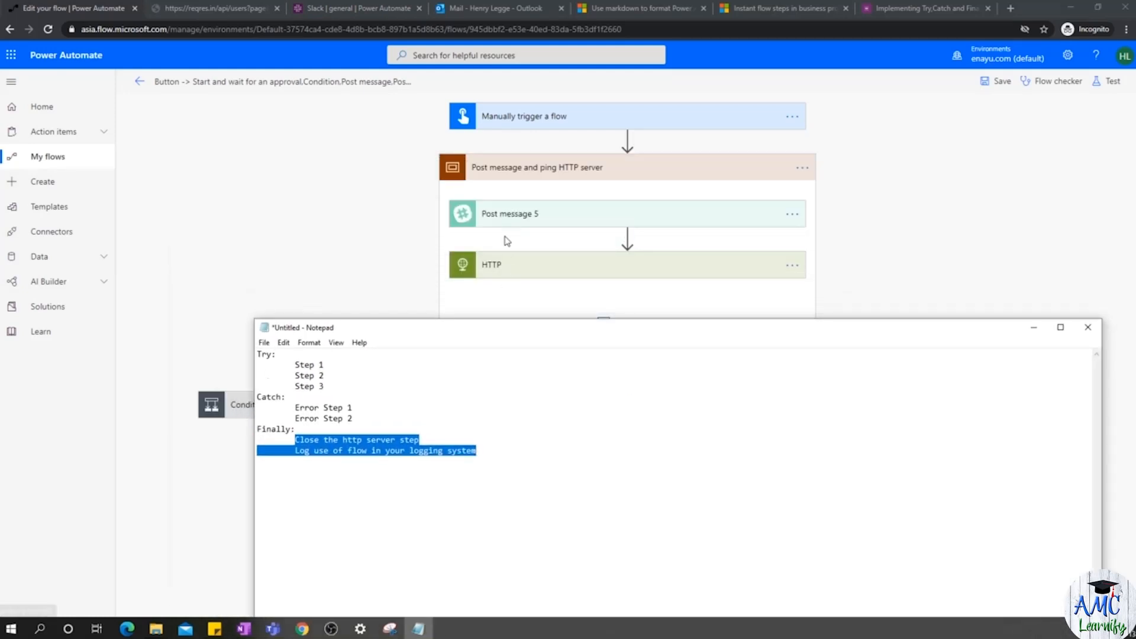
left_click_drag(295, 365, 334, 387)
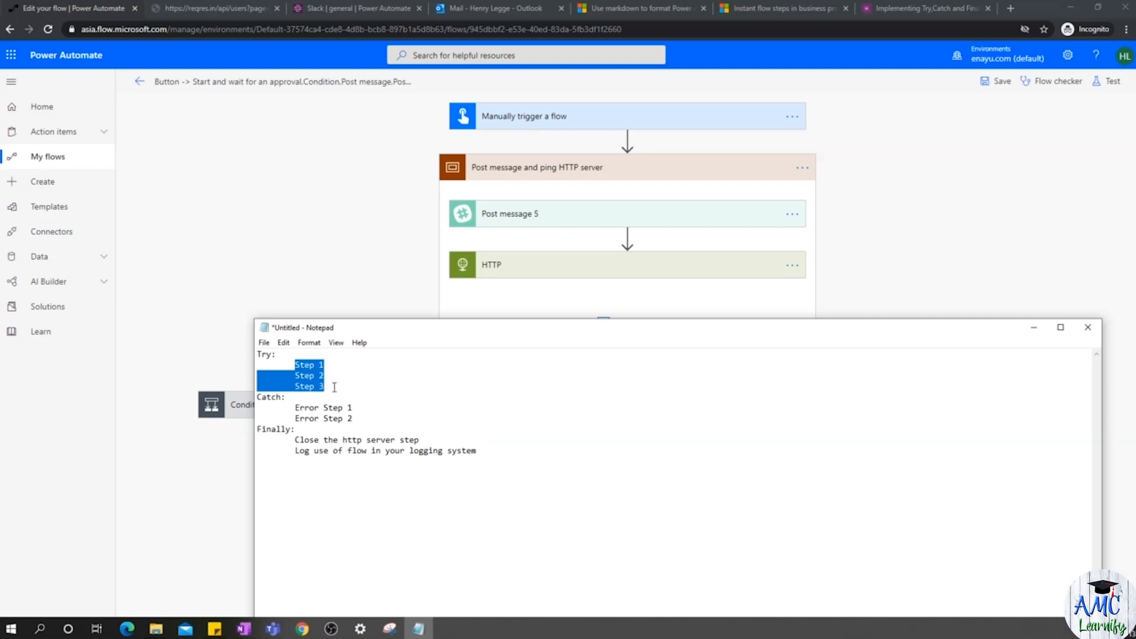
left_click(314, 375)
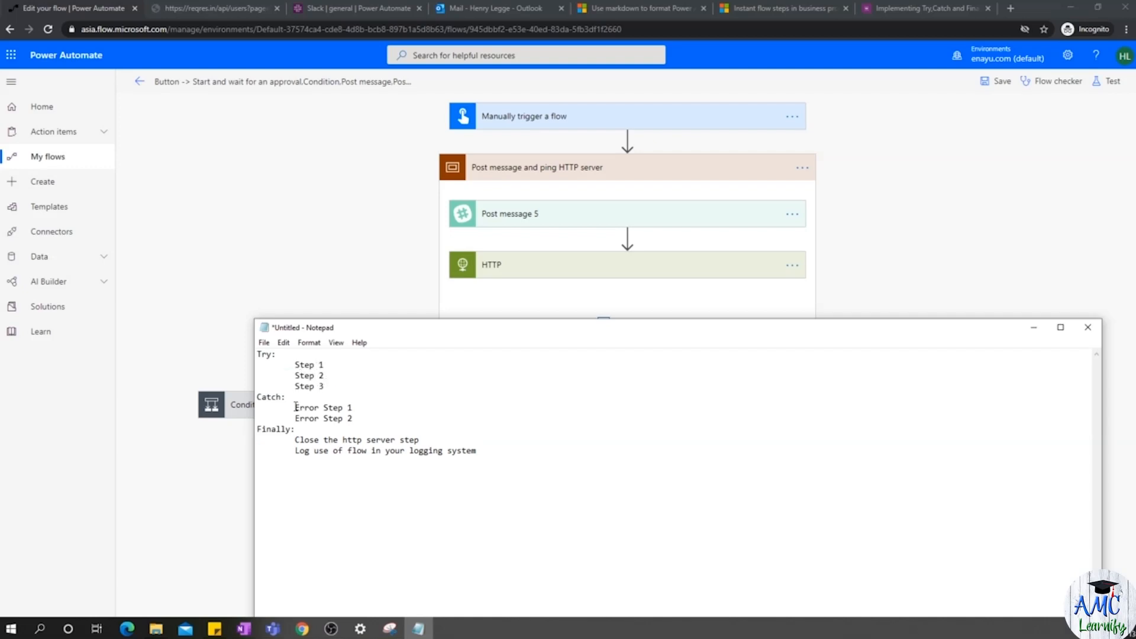
left_click_drag(296, 408, 362, 418)
left_click_drag(451, 333, 27, 168)
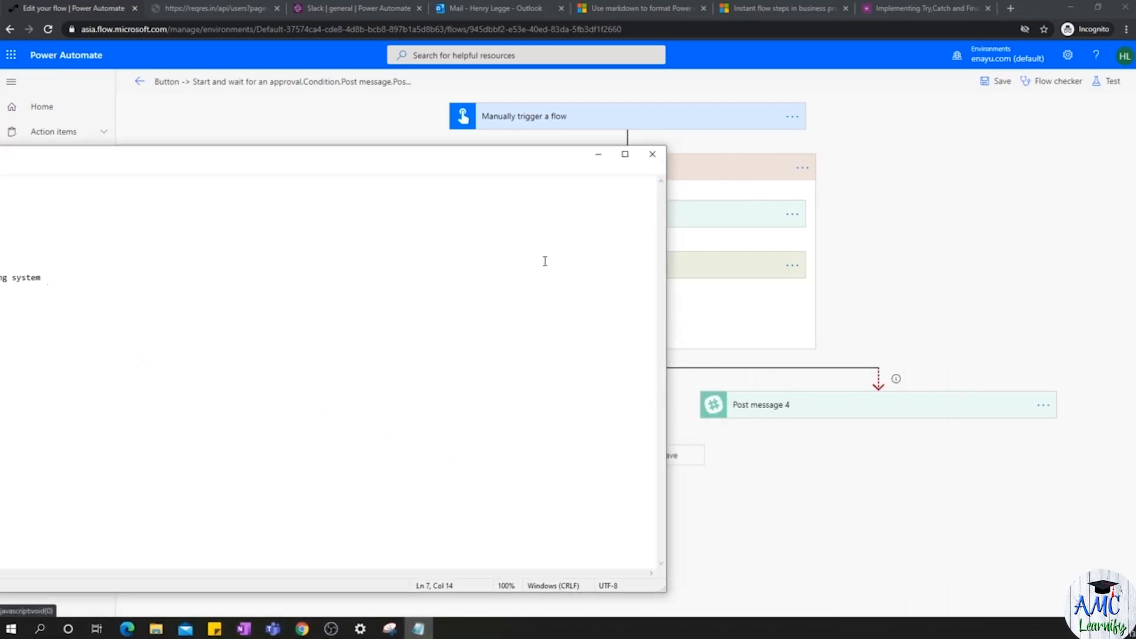
left_click_drag(252, 146, 355, 175)
left_click_drag(250, 191, 647, 238)
left_click(331, 321)
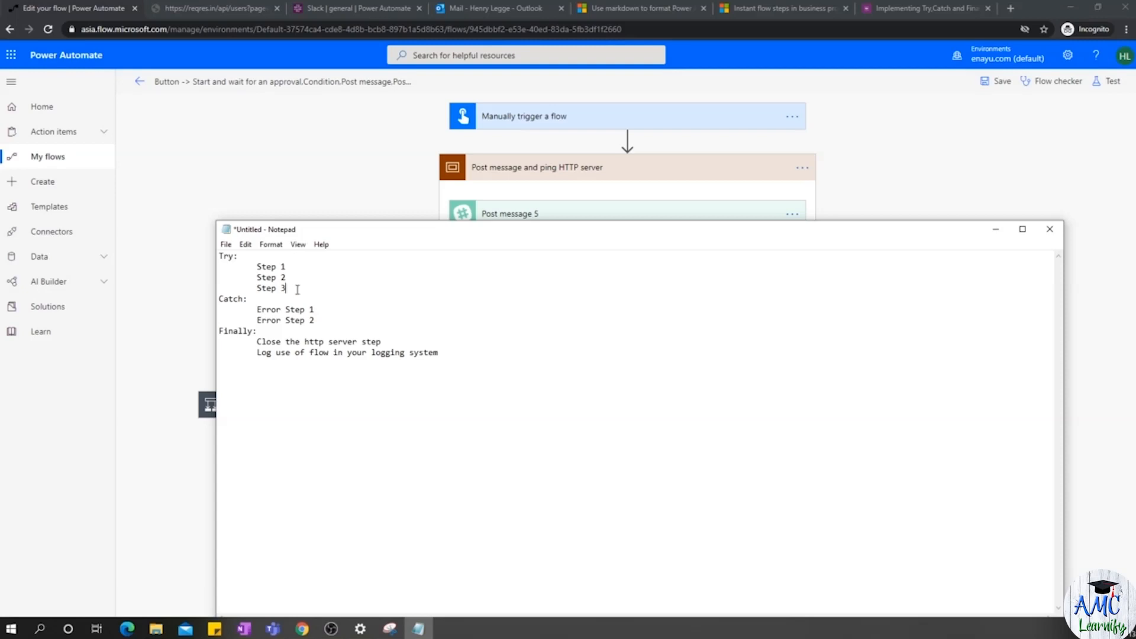
left_click_drag(297, 290, 257, 267)
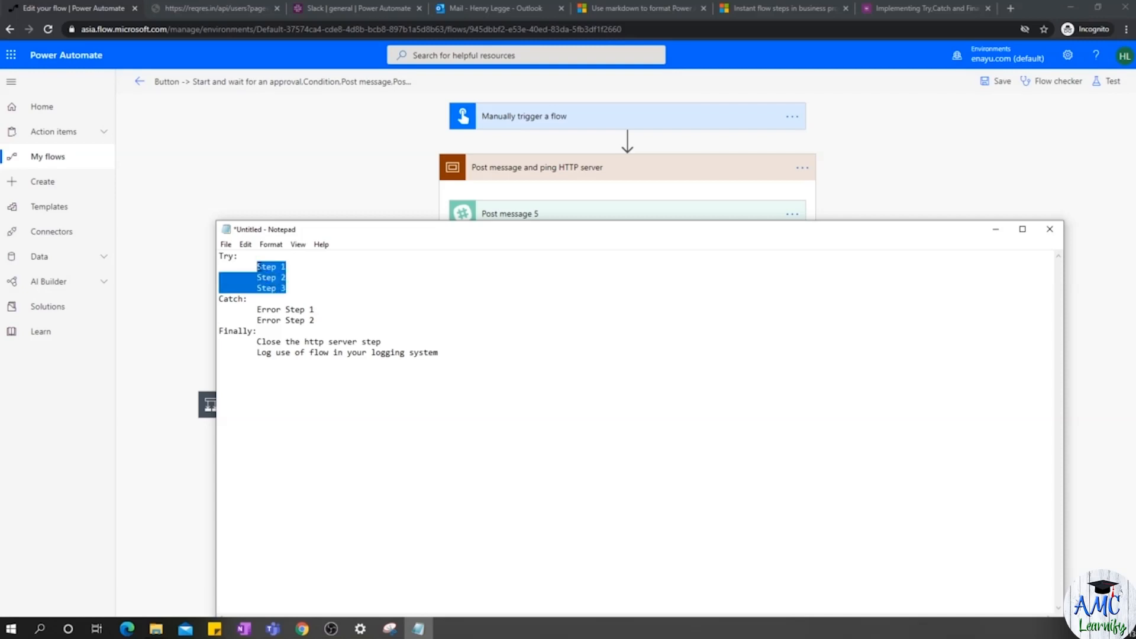
left_click(291, 184)
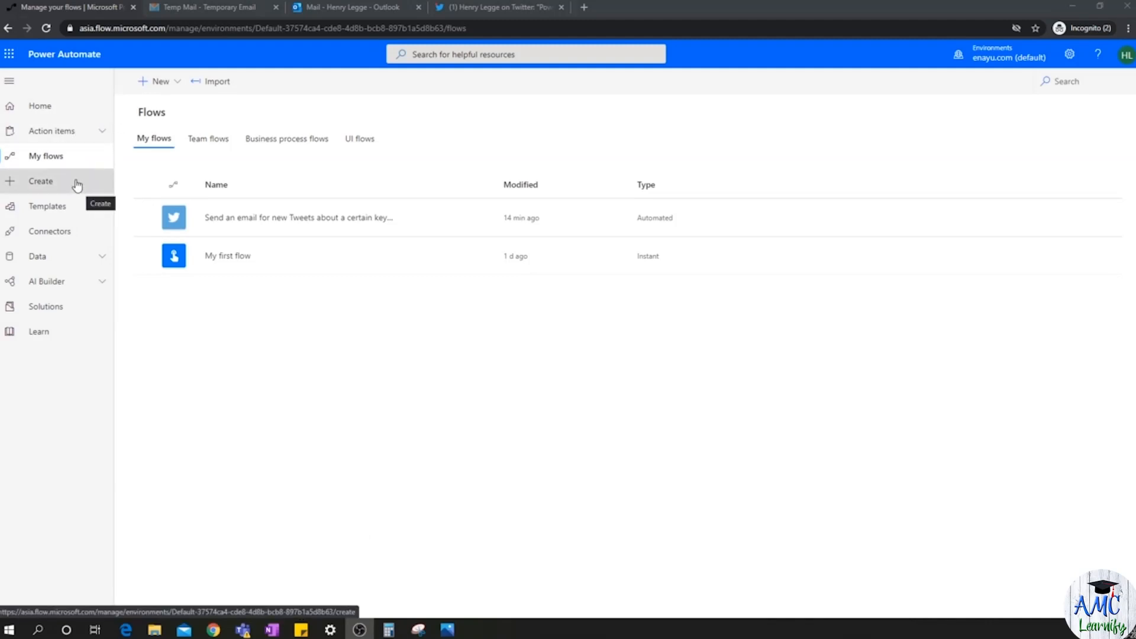
- Open the flow "Send an email for new Tweets about a certain keyword" for editing and examine its tweet trigger and Send email action
left_click(64, 214)
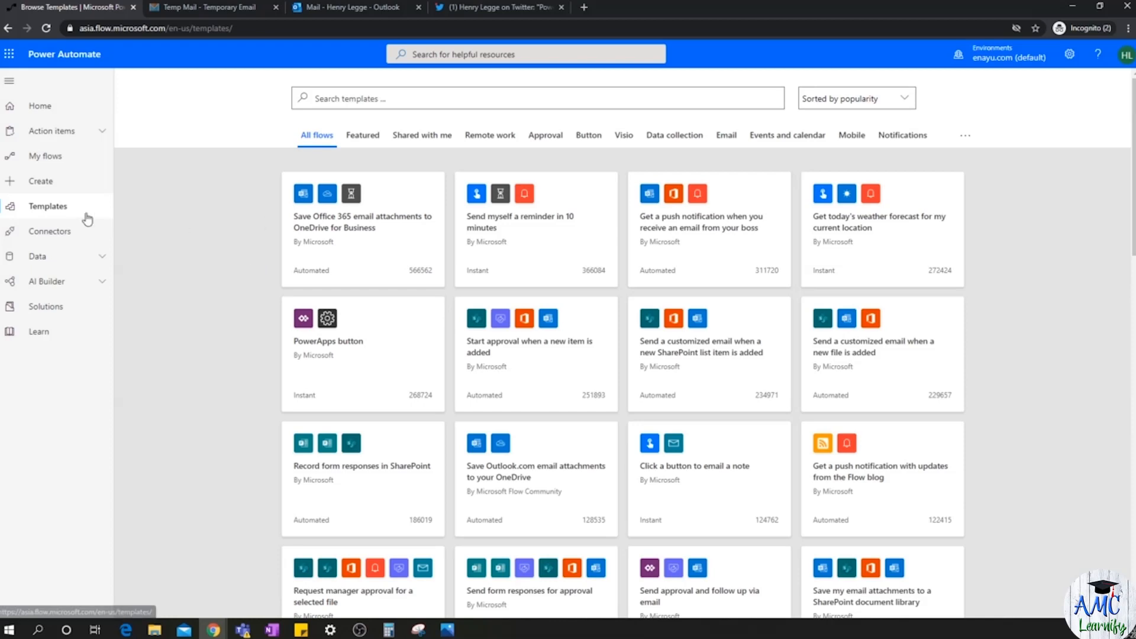
left_click(61, 160)
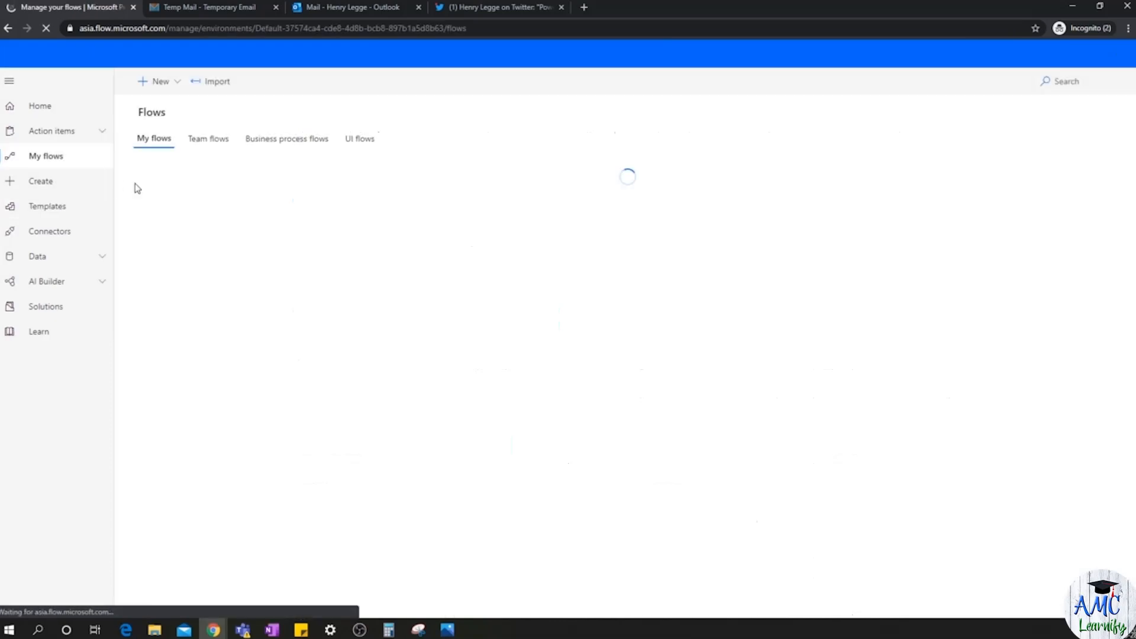
left_click(260, 222)
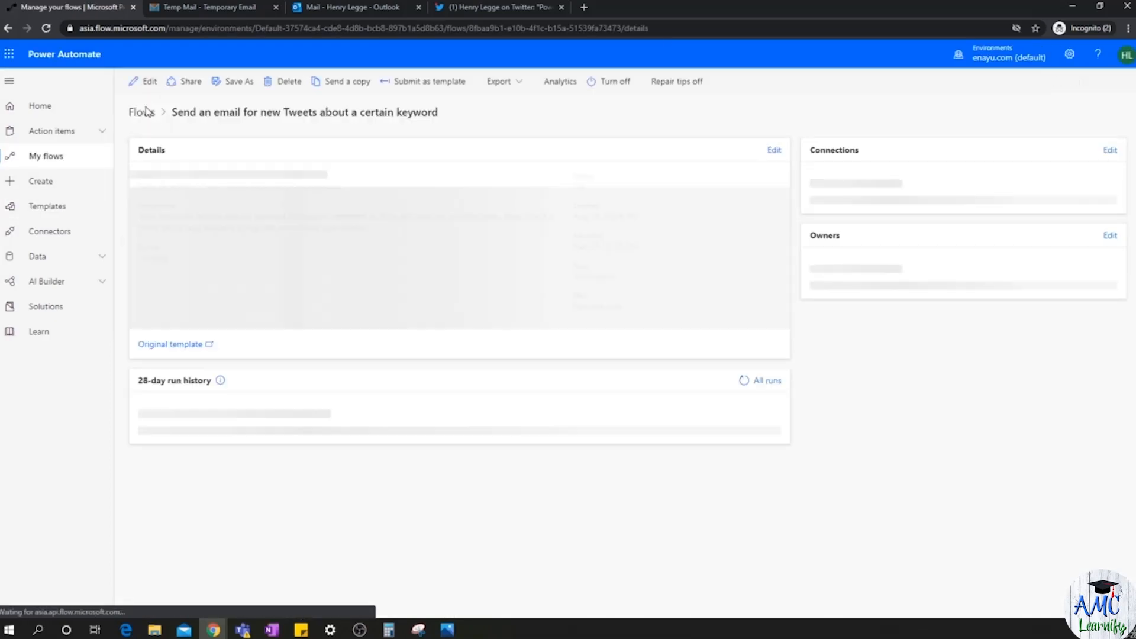
left_click(144, 82)
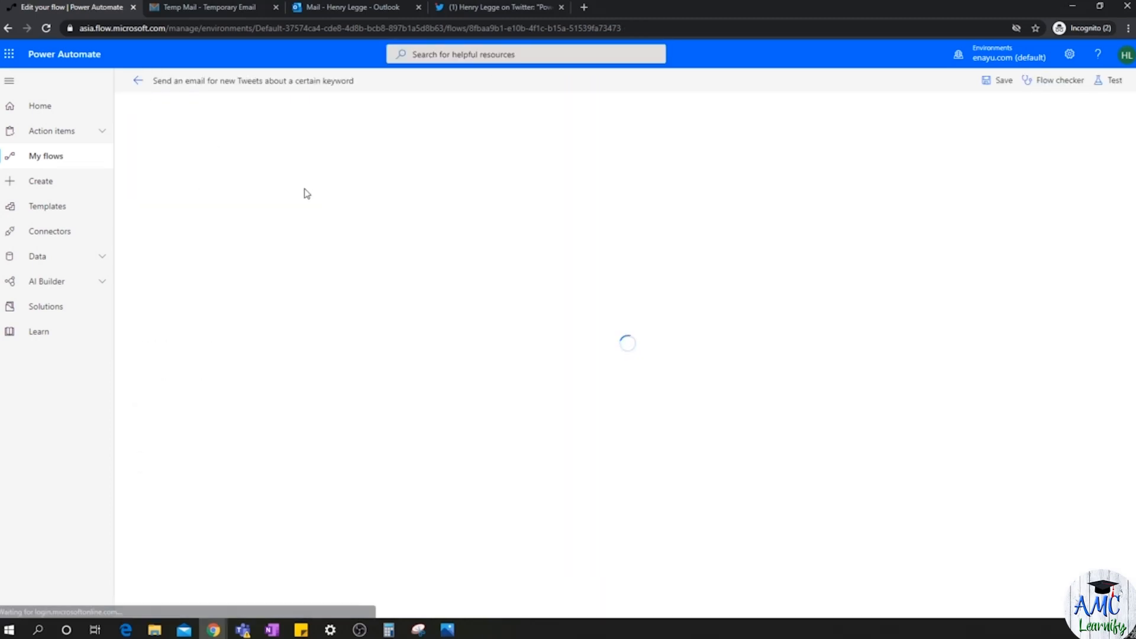
left_click(507, 130)
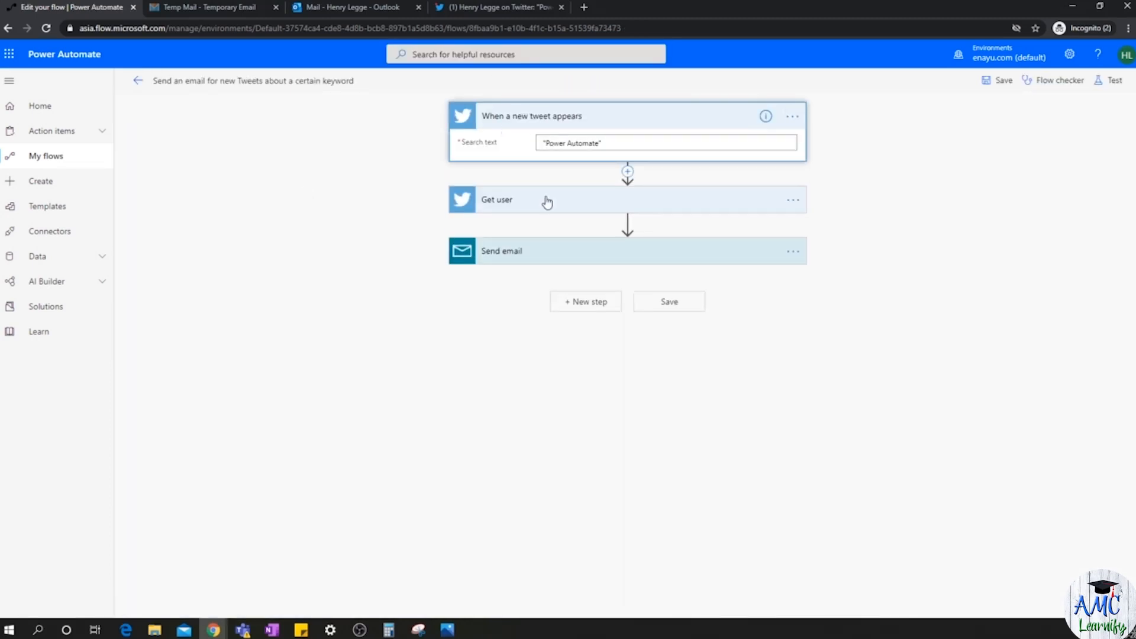
left_click(530, 254)
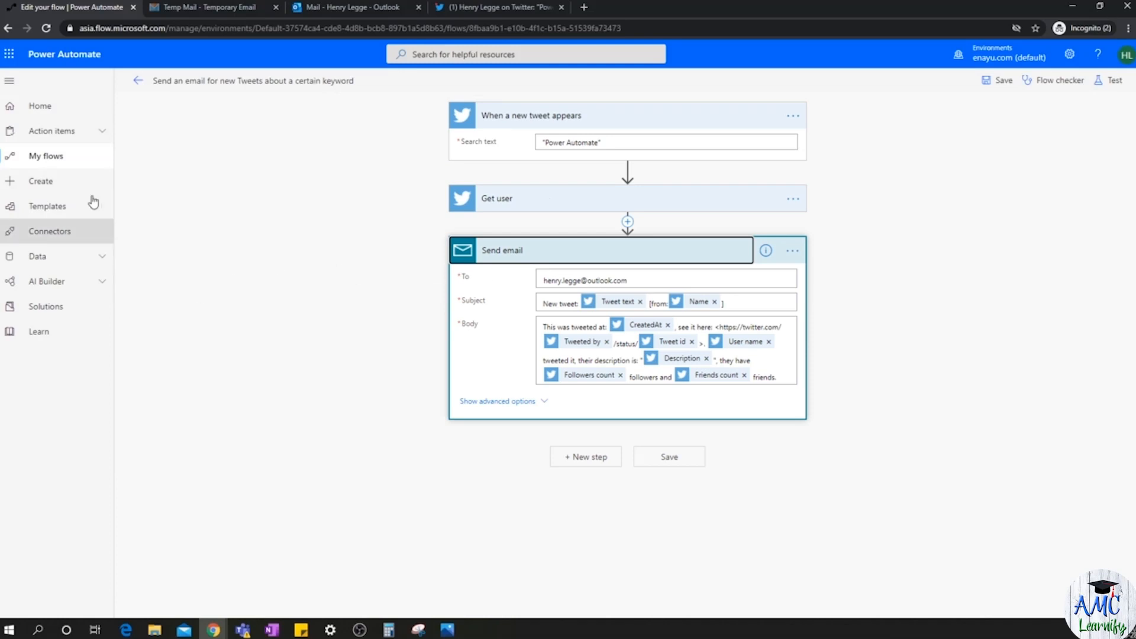
left_click(139, 83)
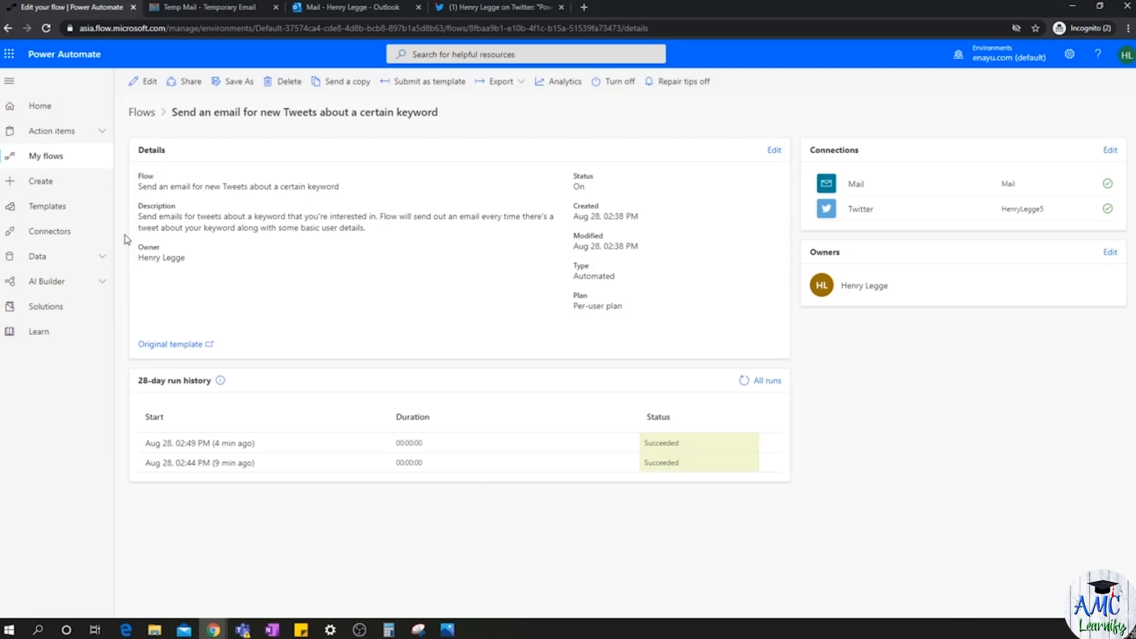
- Browse the full gallery of flow templates and show the Featured category
left_click(58, 218)
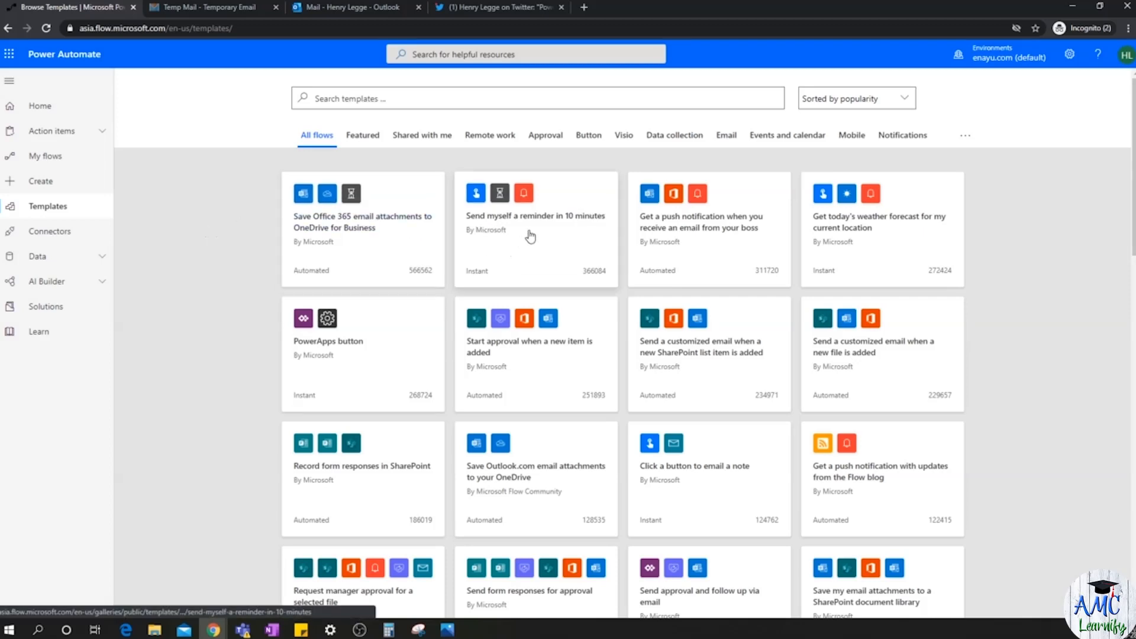
scroll(530, 237, "down", 15)
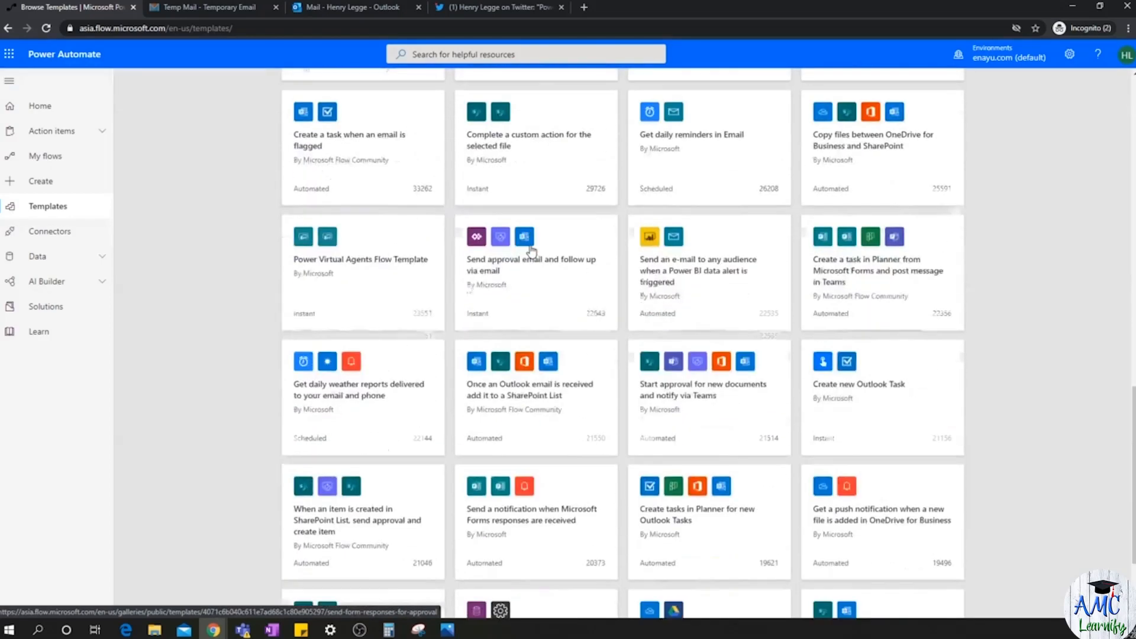
scroll(532, 253, "down", 2)
scroll(536, 242, "up", 20)
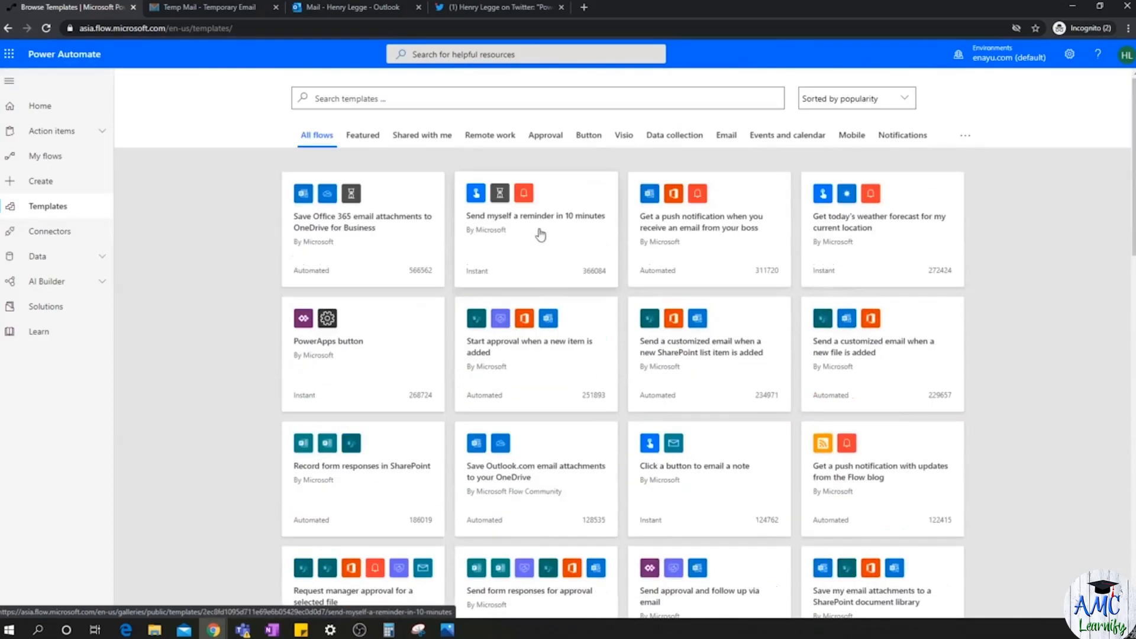
left_click(357, 139)
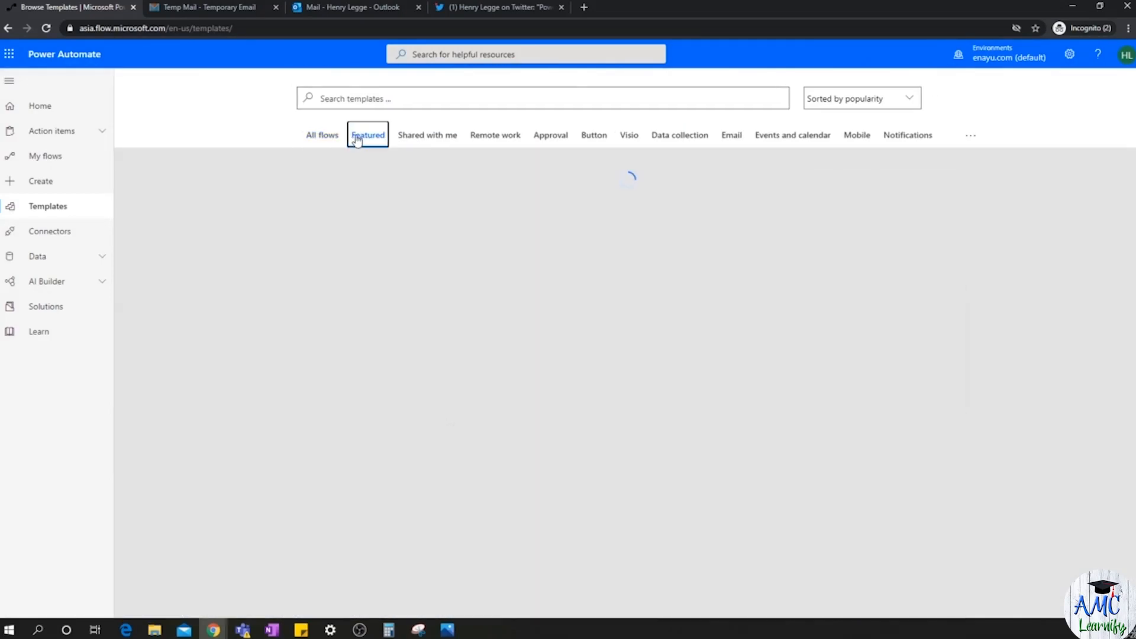